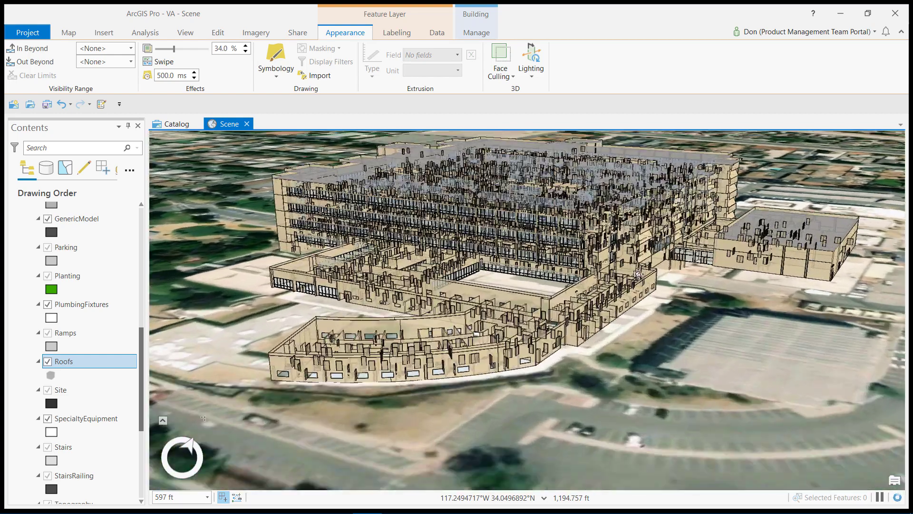
Start georeferencing the building model through its selected Roofs layer
{"action": "scroll", "coordinate": [638, 274], "scroll_direction": "up", "scroll_amount": 3}
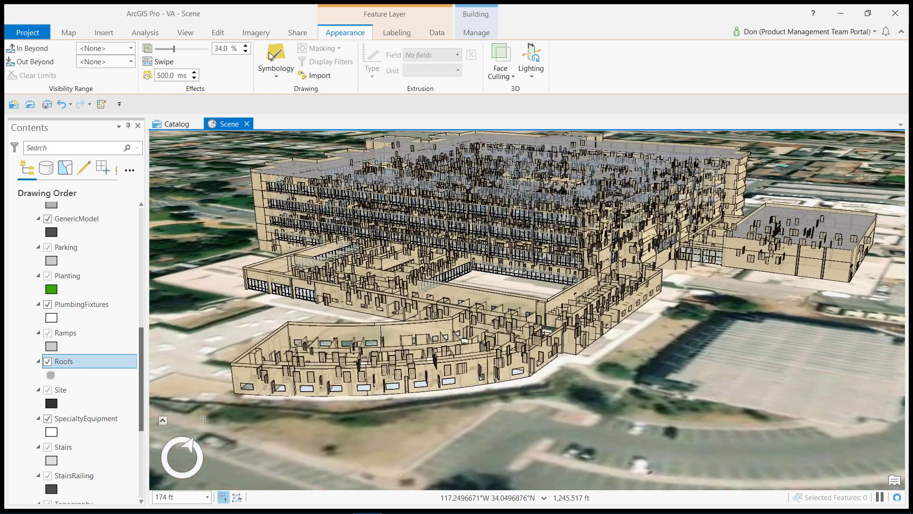
{"action": "left_click", "coordinate": [471, 33]}
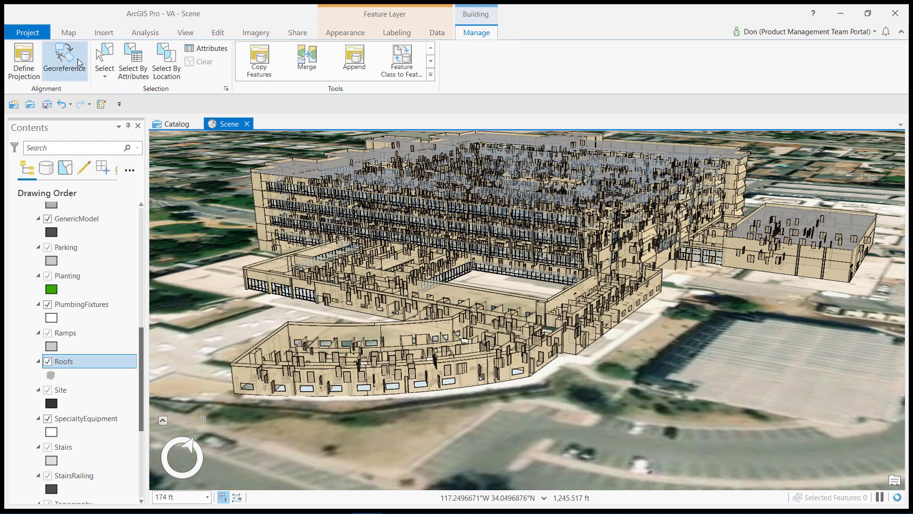
{"action": "left_click", "coordinate": [64, 60]}
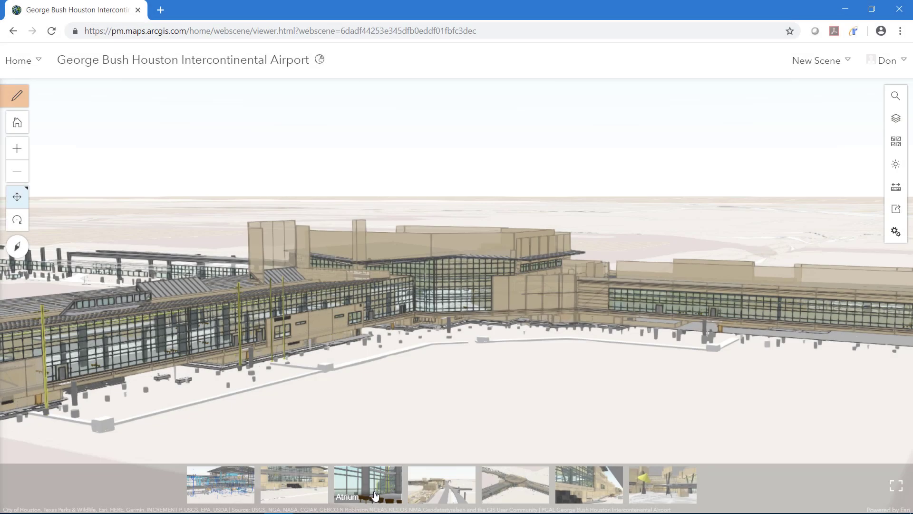
Go to the Atrium slide of the airport web scene and inspect the attributes of the first swivel stool
{"action": "left_click", "coordinate": [375, 483]}
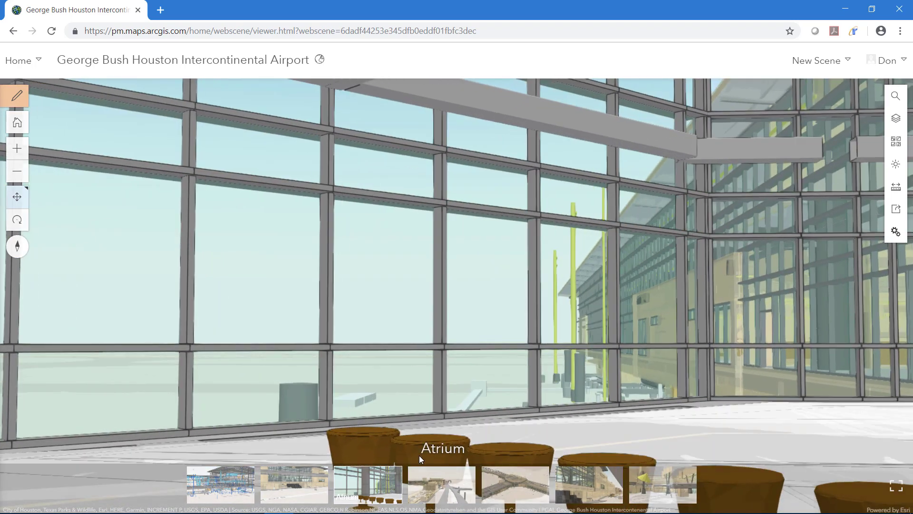
{"action": "left_click", "coordinate": [363, 443]}
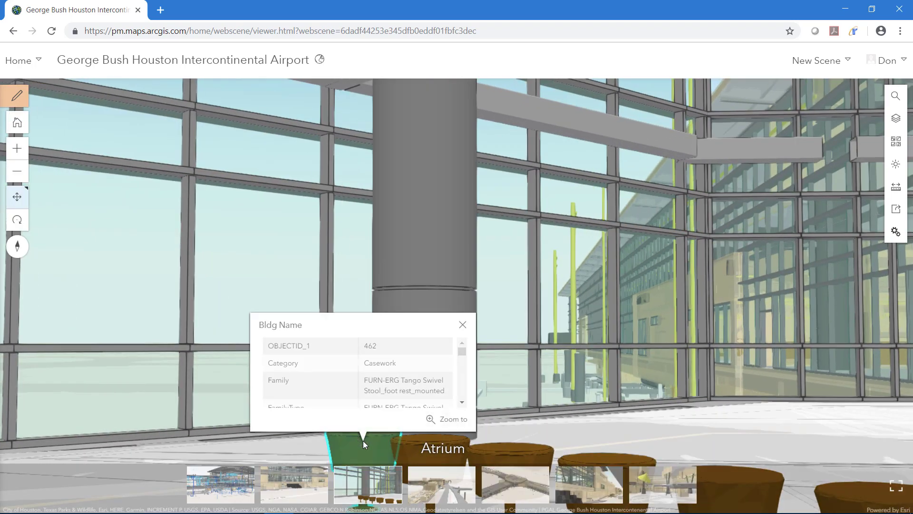
{"action": "left_click", "coordinate": [462, 325]}
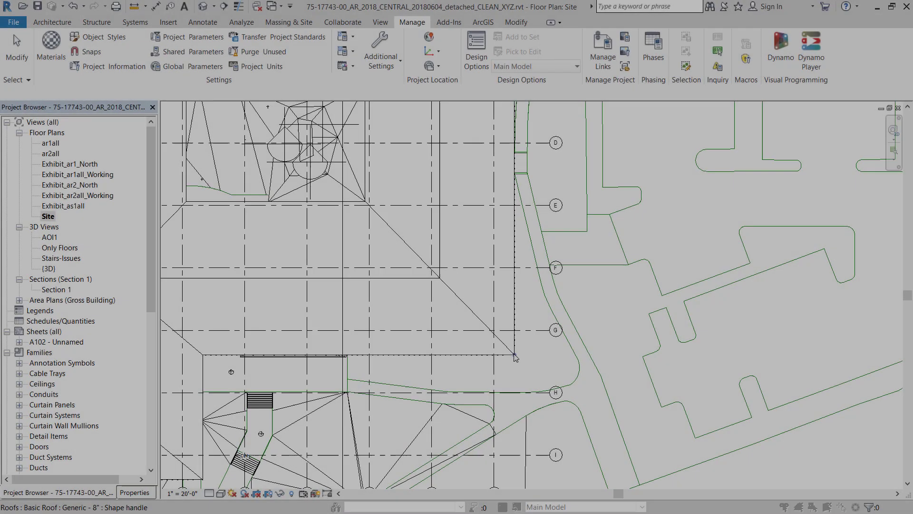
Switch to Revit and pick the roof corner between grid lines G and H on the Site floor plan
{"action": "left_click", "coordinate": [515, 358]}
{"action": "key", "text": "Return"}
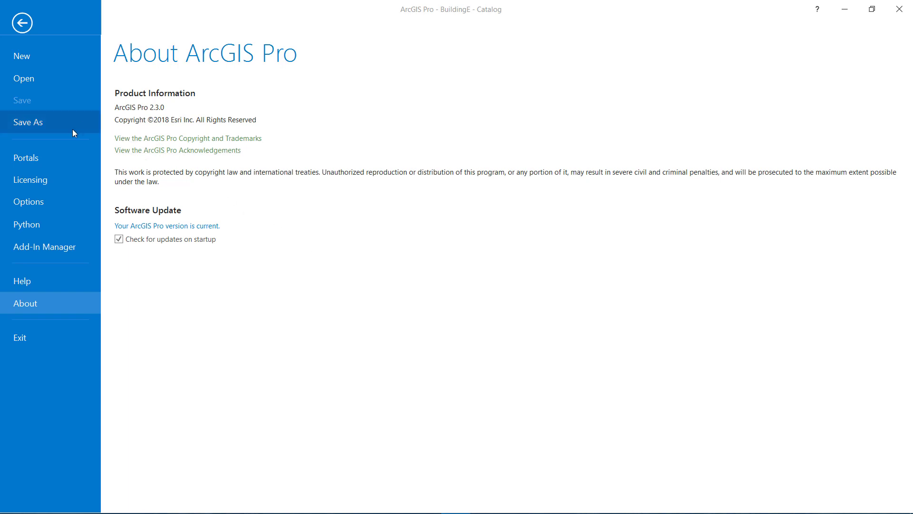
Create a project from the Local Scene template and enable underground navigation for the Ground elevation surface
{"action": "left_click", "coordinate": [42, 59]}
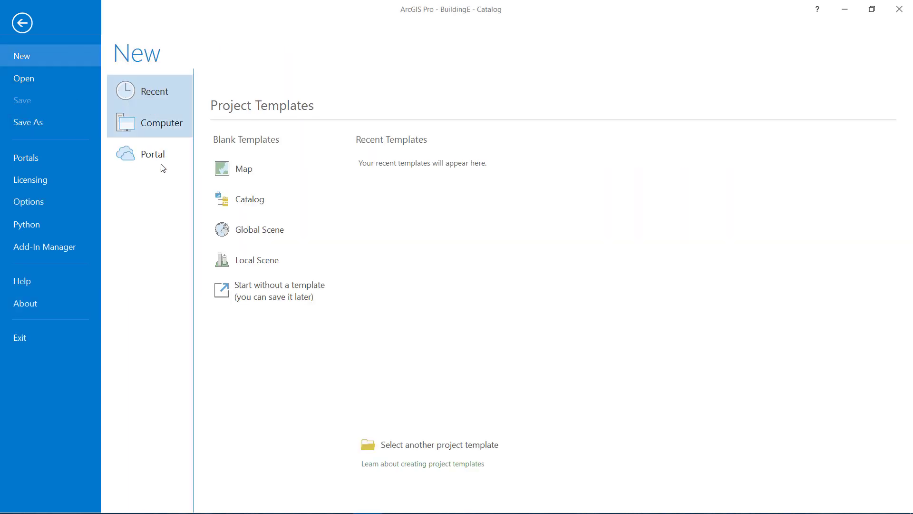
{"action": "left_click", "coordinate": [251, 260]}
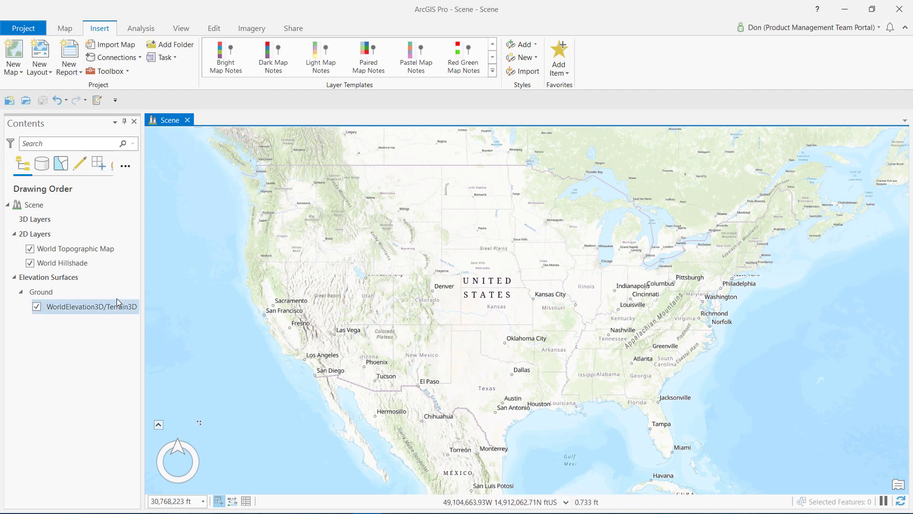
{"action": "left_click", "coordinate": [75, 292]}
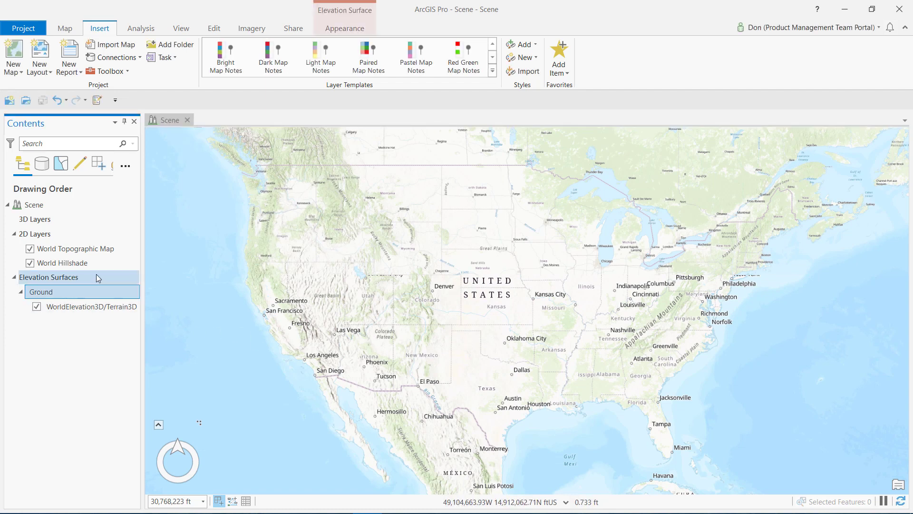
{"action": "left_click", "coordinate": [329, 30]}
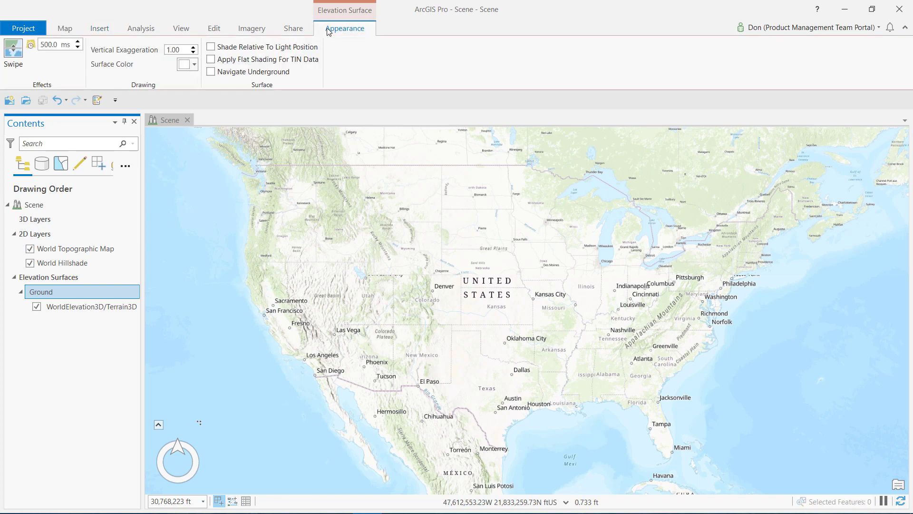
{"action": "left_click", "coordinate": [211, 72]}
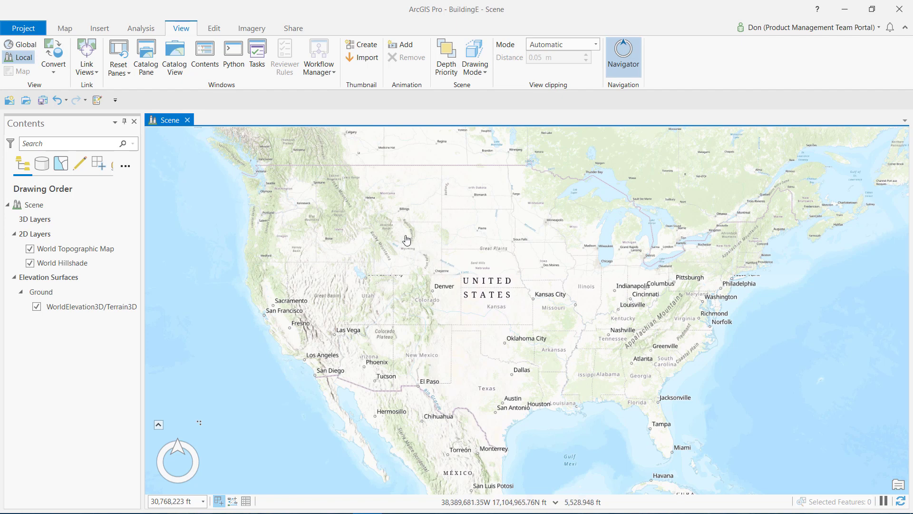
Open the Define Projection tool and set its input to the Floors feature class in the Architectural dataset of BuildingE.rvt
{"action": "left_click", "coordinate": [141, 28]}
{"action": "left_click", "coordinate": [157, 54]}
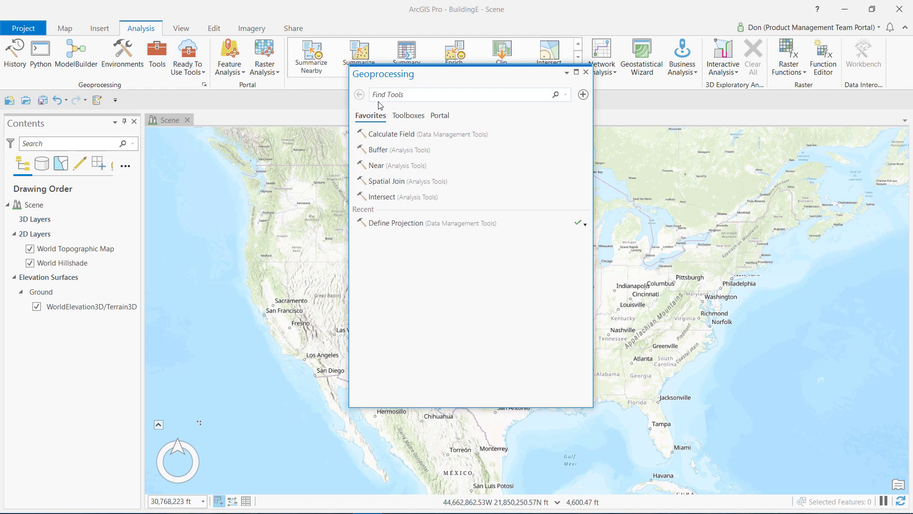
{"action": "type", "text": "defin"}
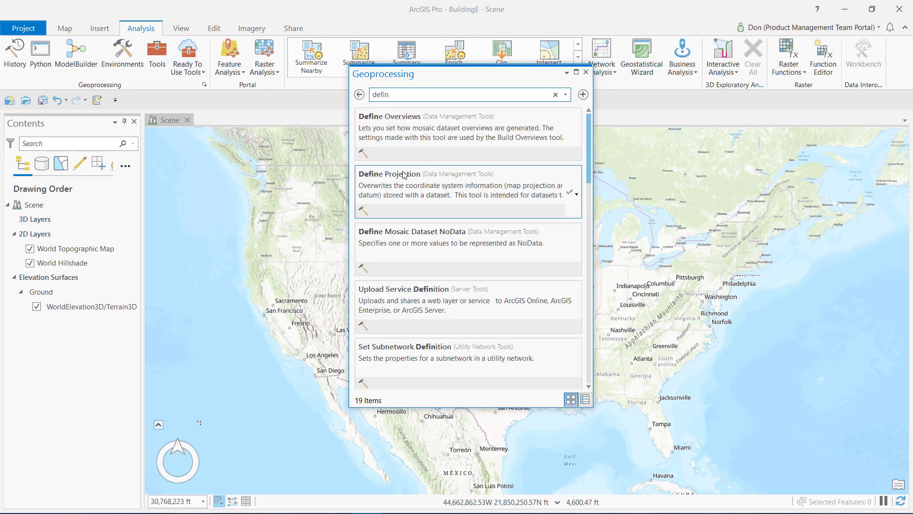
{"action": "left_click", "coordinate": [403, 177]}
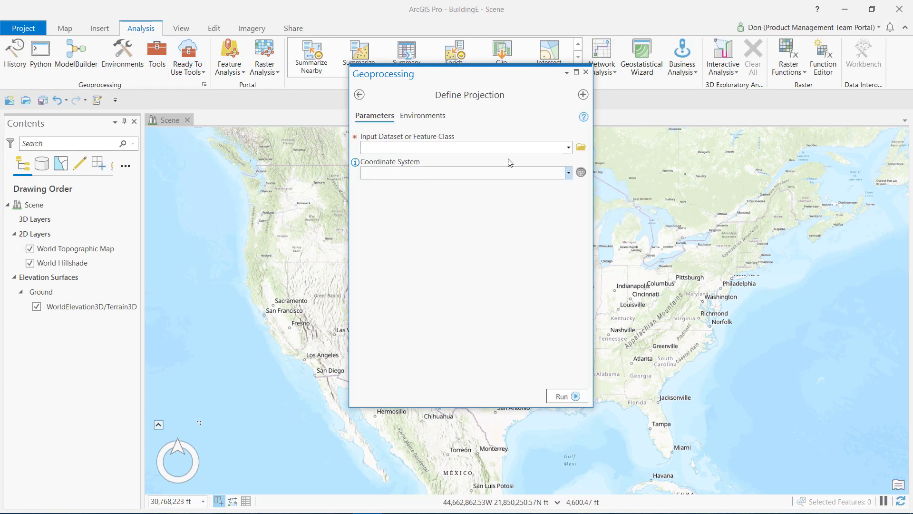
{"action": "left_click", "coordinate": [581, 147]}
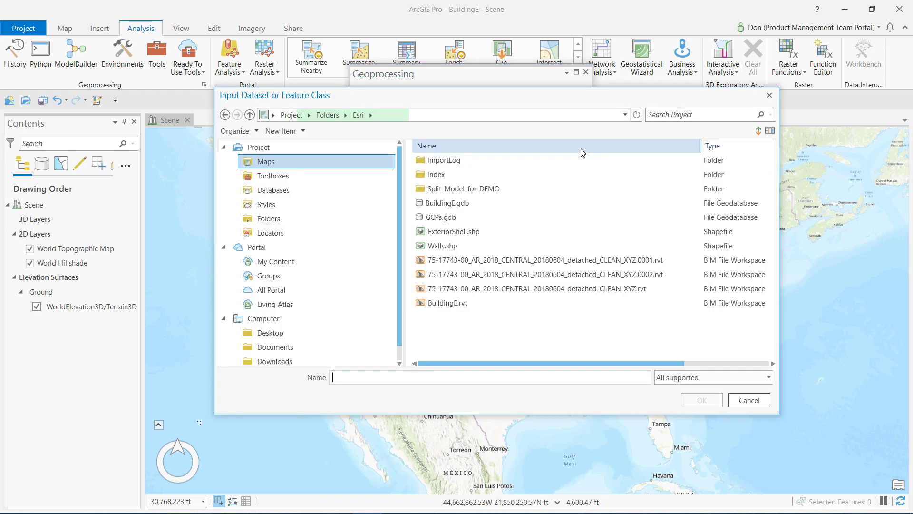
{"action": "double_click", "coordinate": [446, 302]}
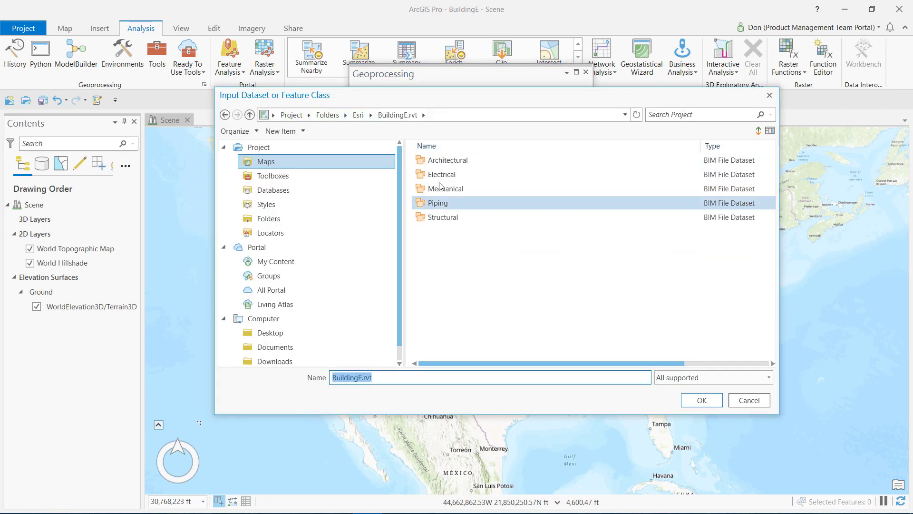
{"action": "double_click", "coordinate": [424, 160]}
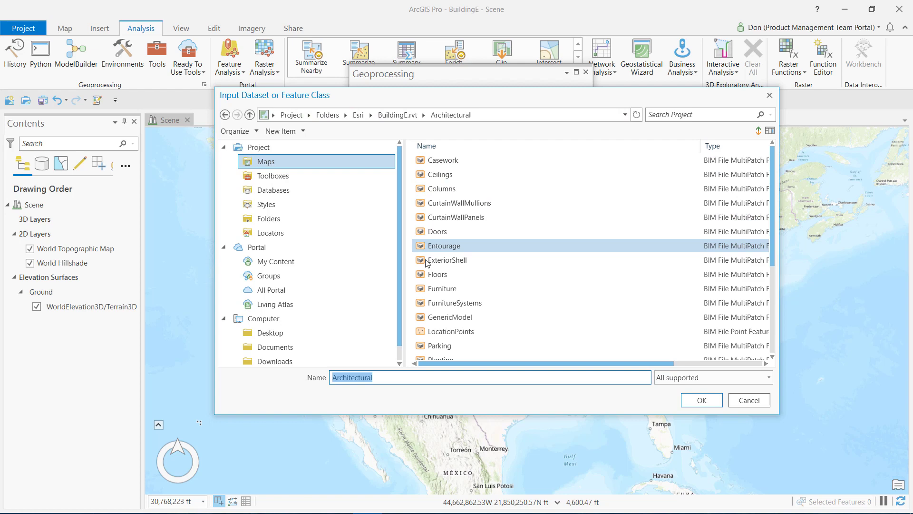
{"action": "left_click", "coordinate": [430, 274]}
{"action": "left_click", "coordinate": [700, 398]}
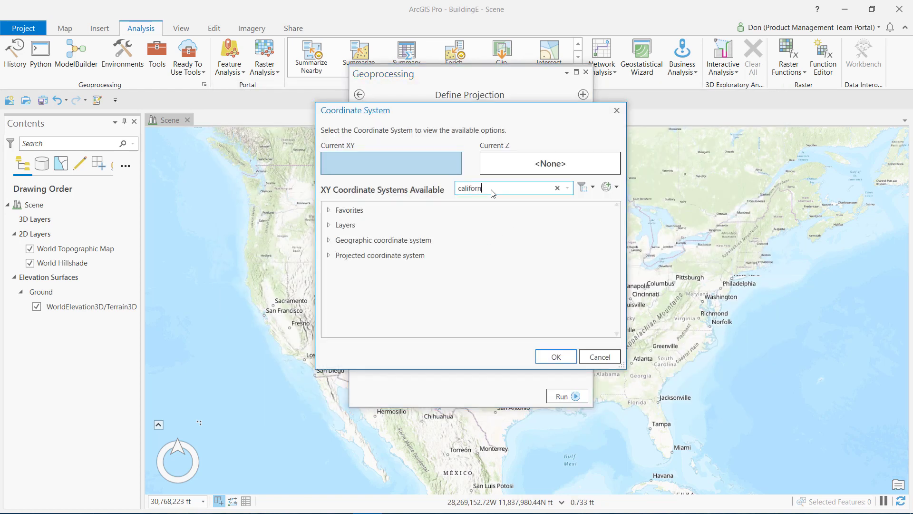
Set the coordinate system to NAD 1983 StatePlane California V FIPS 0405 (US Feet) and run Define Projection on Floors
{"action": "type", "text": "ia"}
{"action": "left_click", "coordinate": [329, 255]}
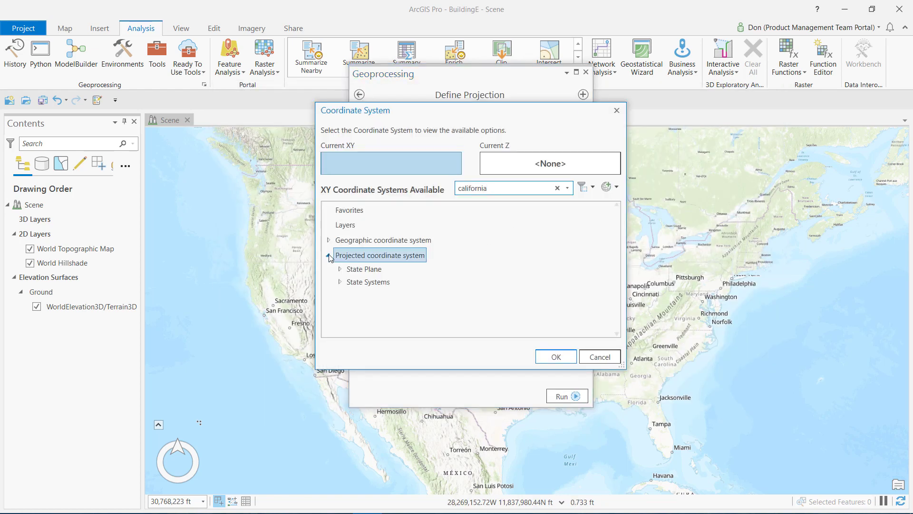
{"action": "left_click", "coordinate": [339, 269]}
{"action": "left_click", "coordinate": [351, 300]}
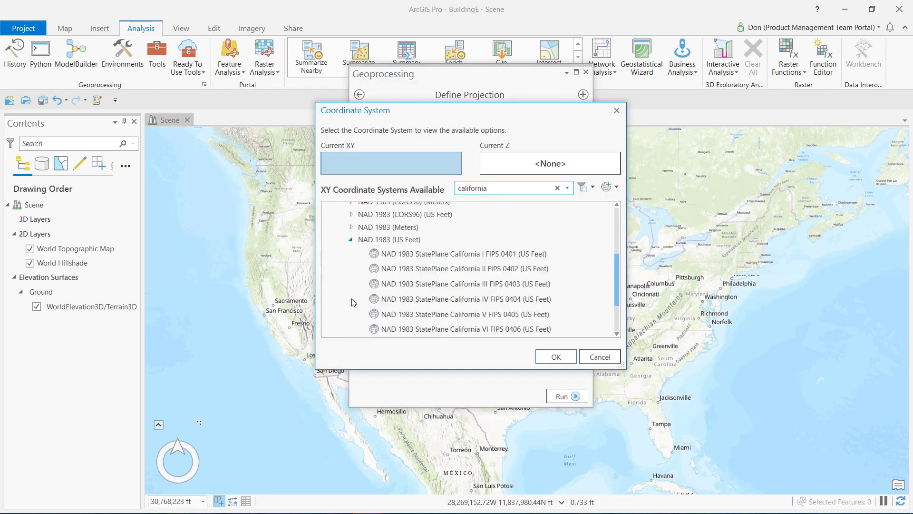
{"action": "left_click", "coordinate": [400, 314]}
{"action": "left_click", "coordinate": [556, 357]}
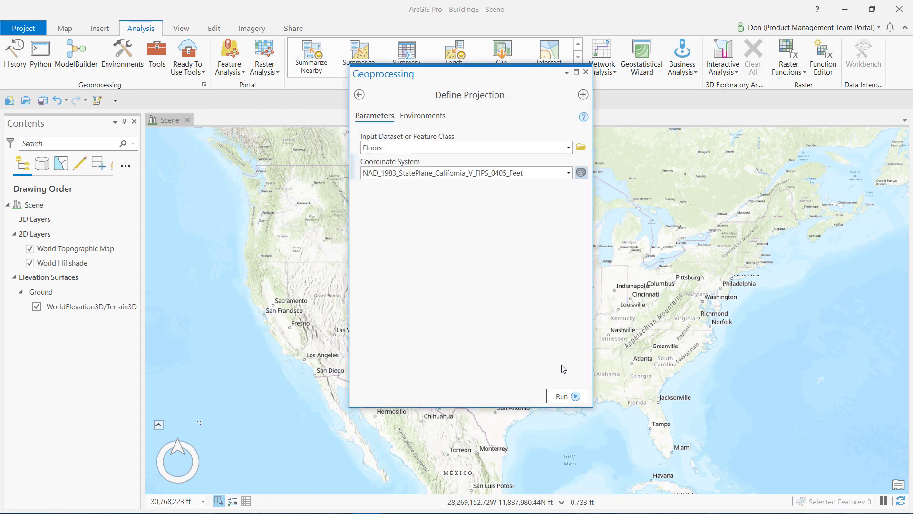
{"action": "left_click", "coordinate": [570, 396]}
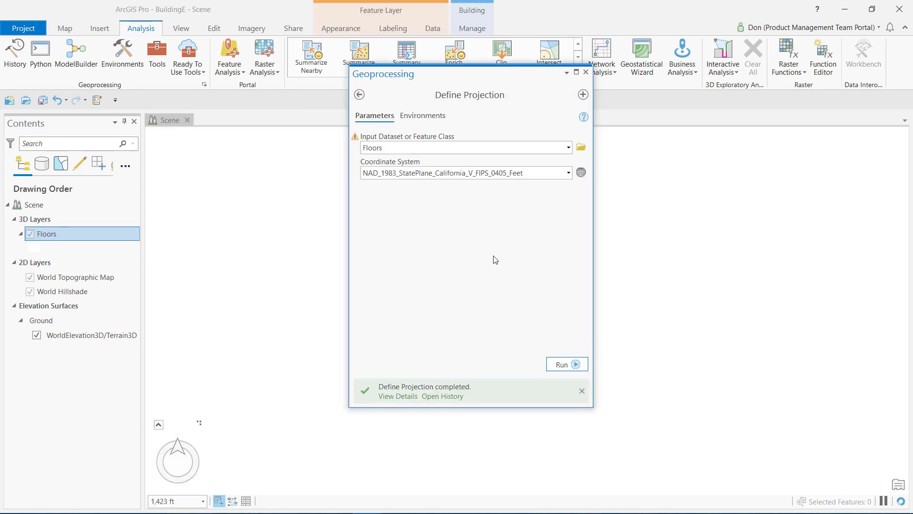
{"action": "left_click", "coordinate": [586, 72]}
Start georeferencing the Floors layer of BuildingE in the scene
{"action": "middle_click_drag", "start_coordinate": [504, 286], "coordinate": [478, 454]}
{"action": "scroll", "coordinate": [478, 453], "scroll_direction": "down", "scroll_amount": 10}
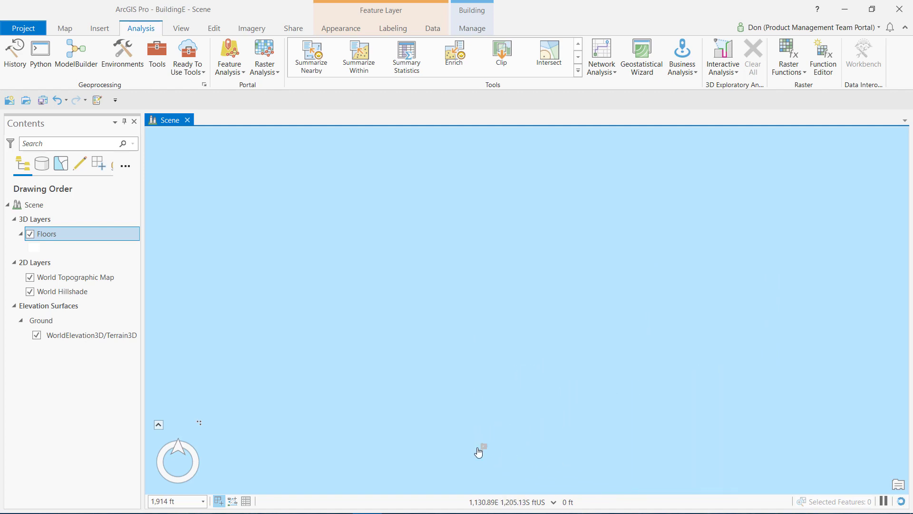
{"action": "scroll", "coordinate": [478, 454], "scroll_direction": "down", "scroll_amount": 10}
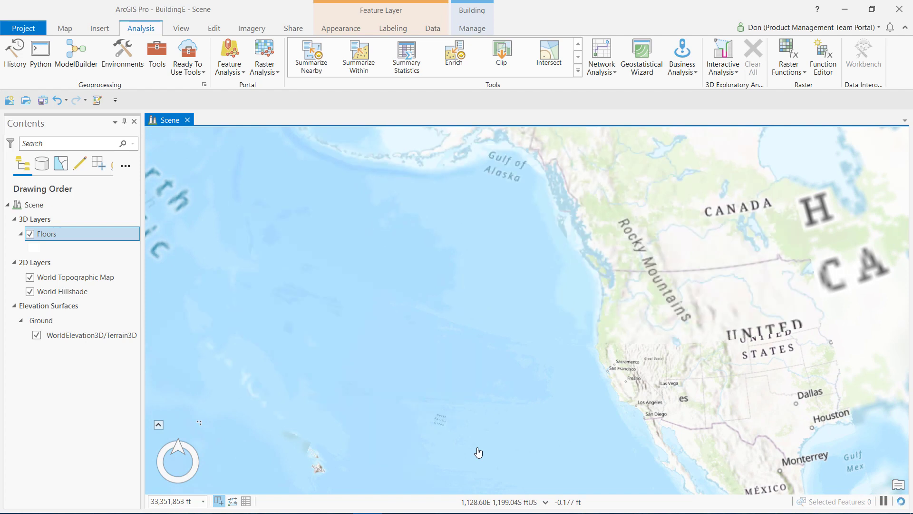
{"action": "left_click", "coordinate": [491, 347]}
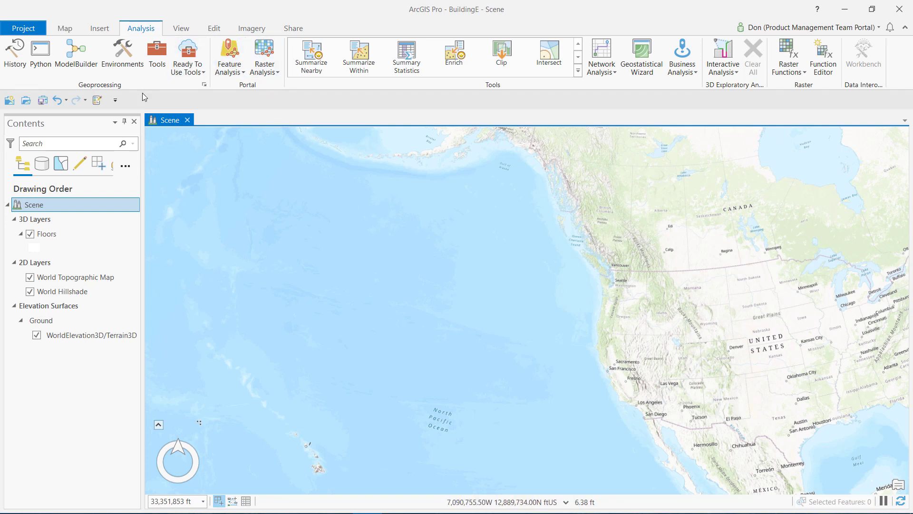
{"action": "left_click", "coordinate": [56, 233]}
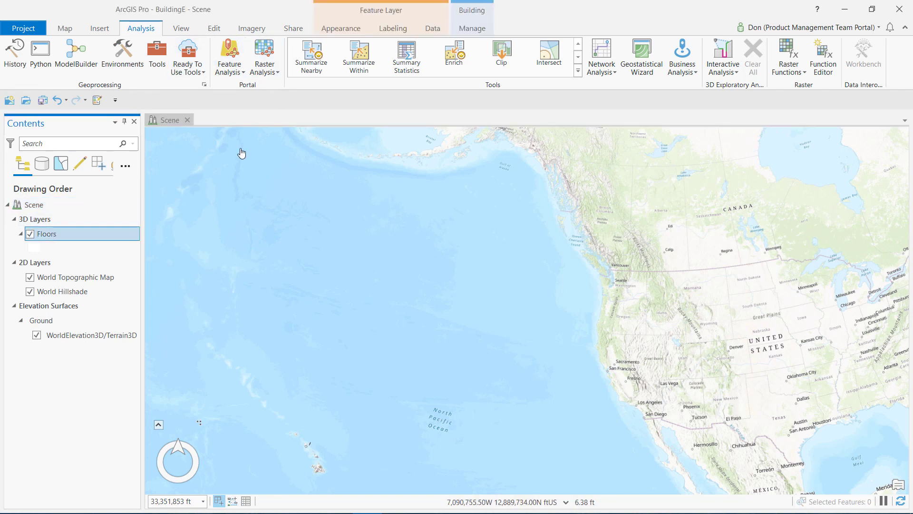
{"action": "left_click", "coordinate": [469, 28]}
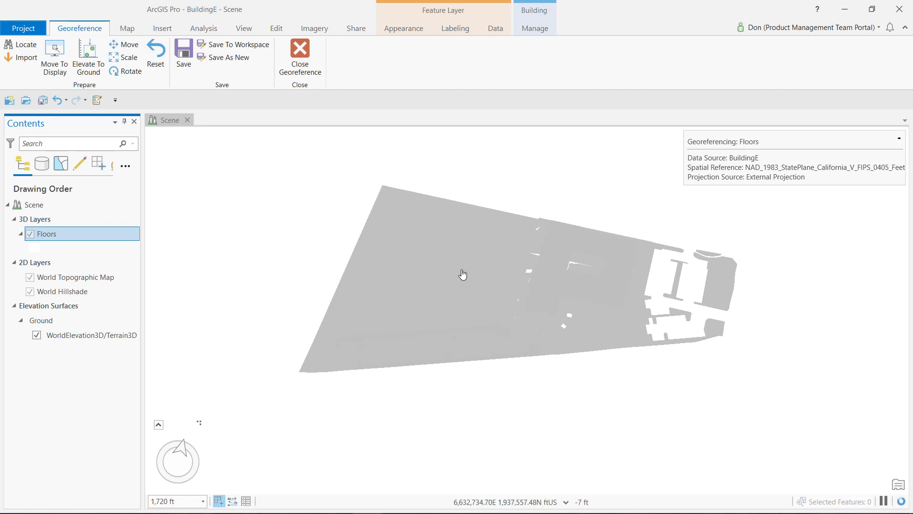
Locate the campus in Redlands, California, by its street address and bring the scene to the matching result
{"action": "left_click", "coordinate": [127, 29]}
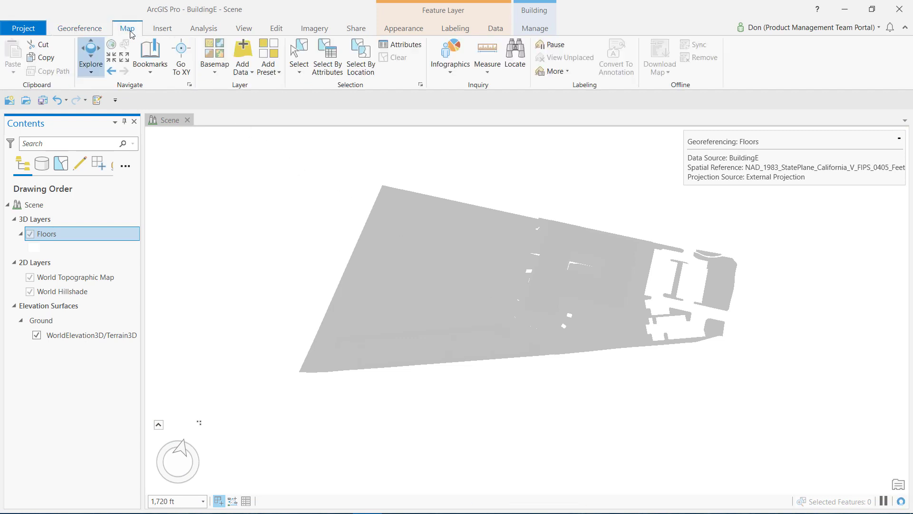
{"action": "left_click", "coordinate": [515, 57]}
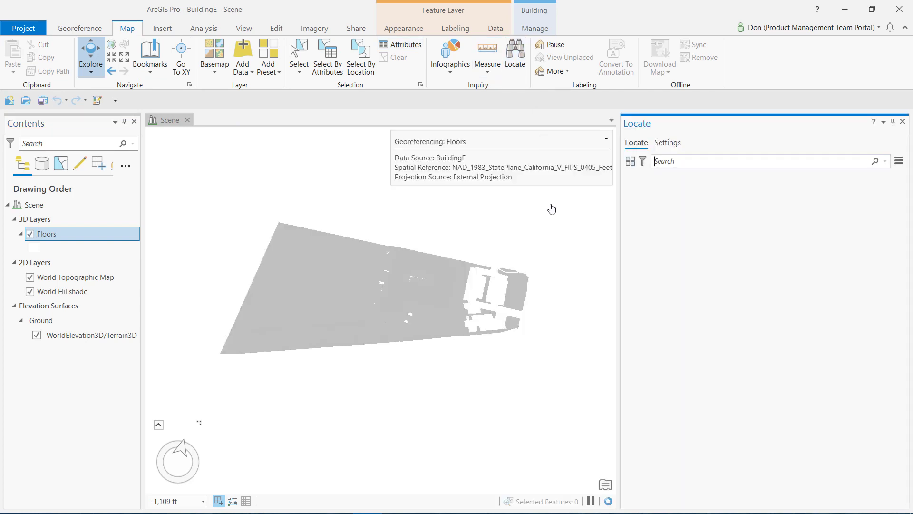
{"action": "type", "text": "38"}
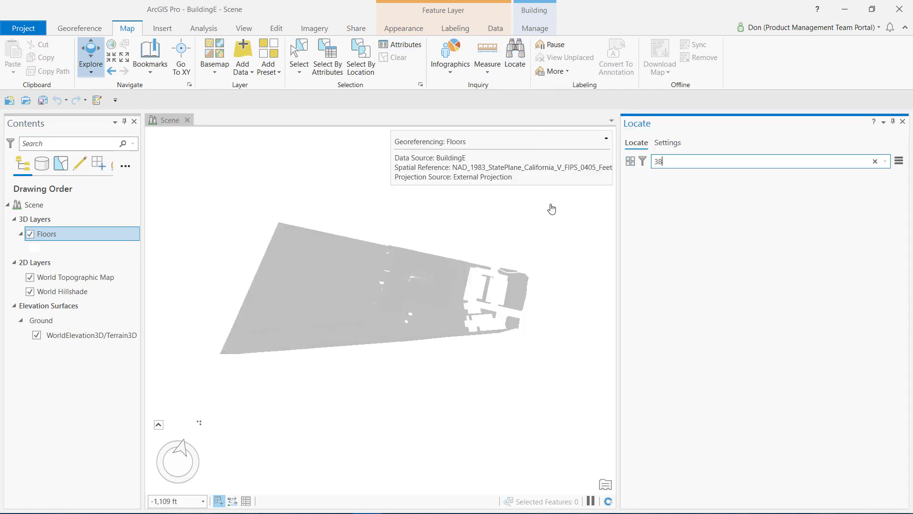
{"action": "type", "text": "0 New "}
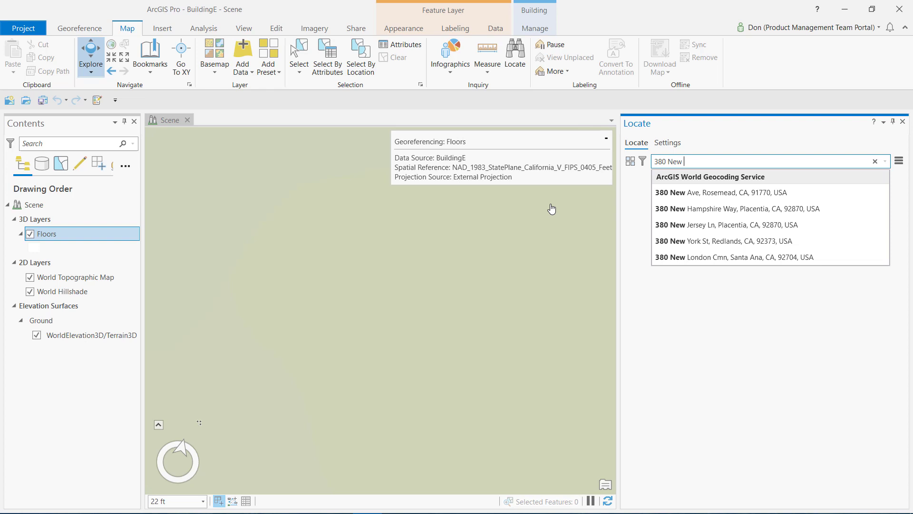
{"action": "type", "text": "York Street"}
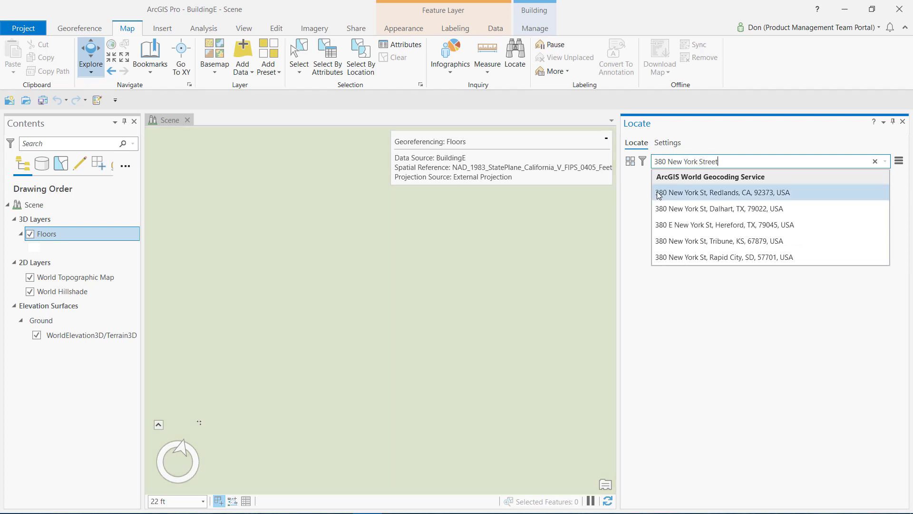
{"action": "left_click", "coordinate": [656, 192]}
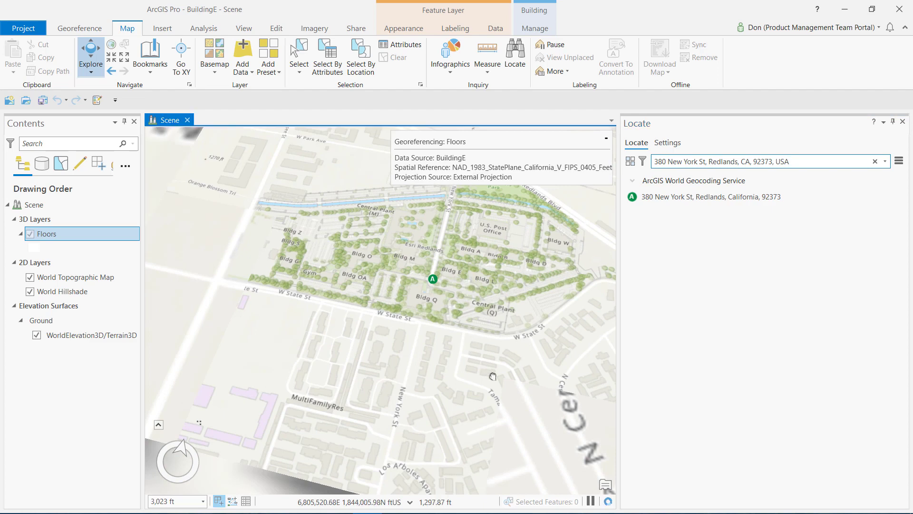
{"action": "scroll", "coordinate": [471, 347], "scroll_direction": "up", "scroll_amount": 3}
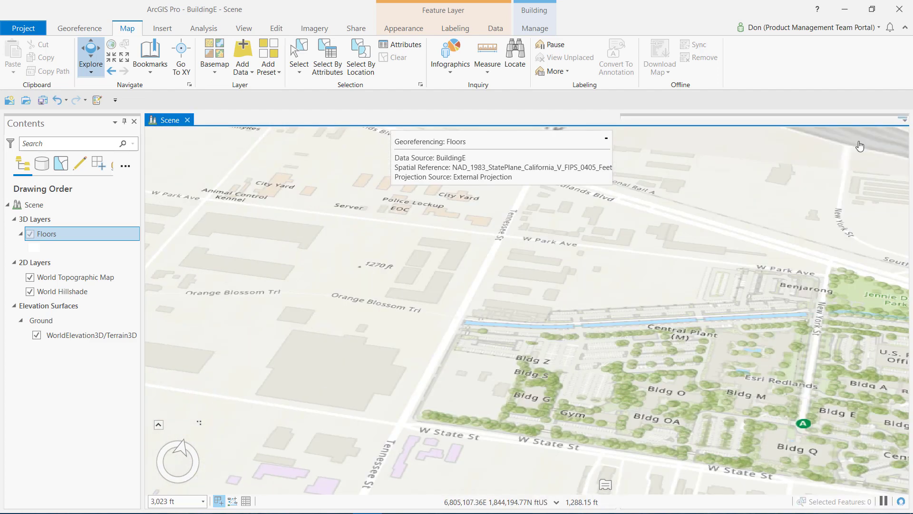
Close the address search and move the Floors layer to the current display, over the open lot north of Orange Blossom Trail
{"action": "left_click", "coordinate": [902, 121]}
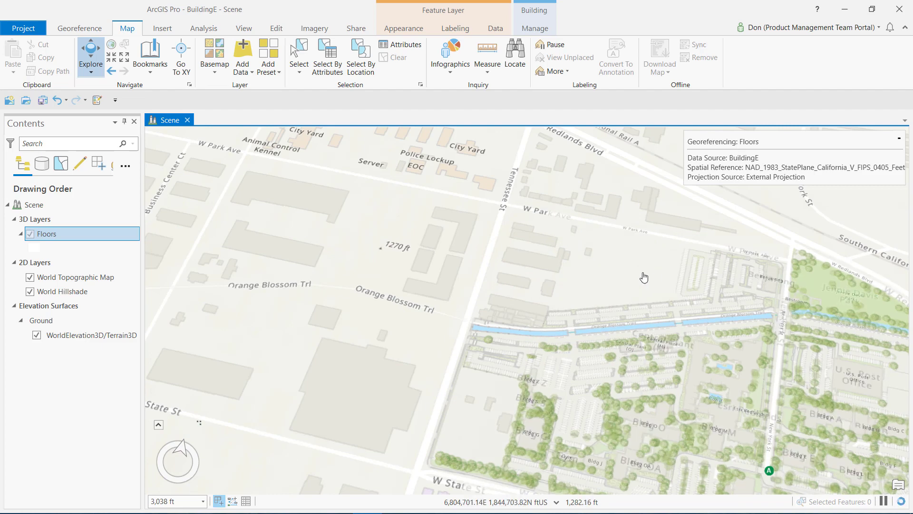
{"action": "scroll", "coordinate": [640, 274], "scroll_direction": "up", "scroll_amount": 2}
{"action": "scroll", "coordinate": [561, 291], "scroll_direction": "up", "scroll_amount": 2}
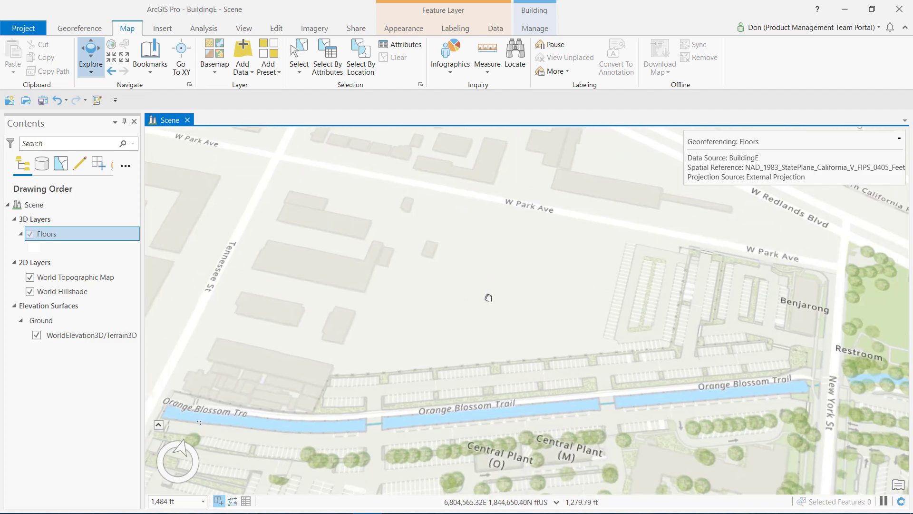
{"action": "left_click", "coordinate": [91, 30]}
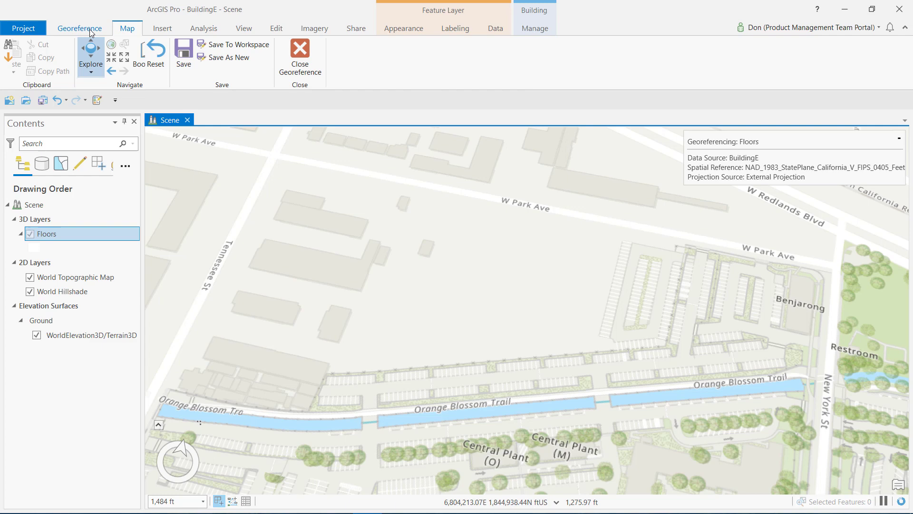
{"action": "left_click", "coordinate": [57, 53]}
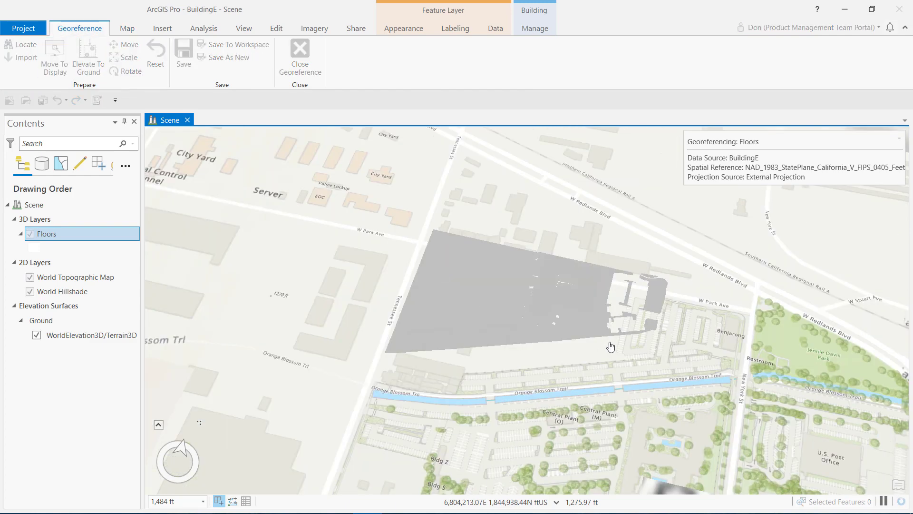
Place the move anchor on a parking-island corner vertex of Floors and move the model onto the matching corner in the basemap
{"action": "scroll", "coordinate": [654, 336], "scroll_direction": "up", "scroll_amount": 3}
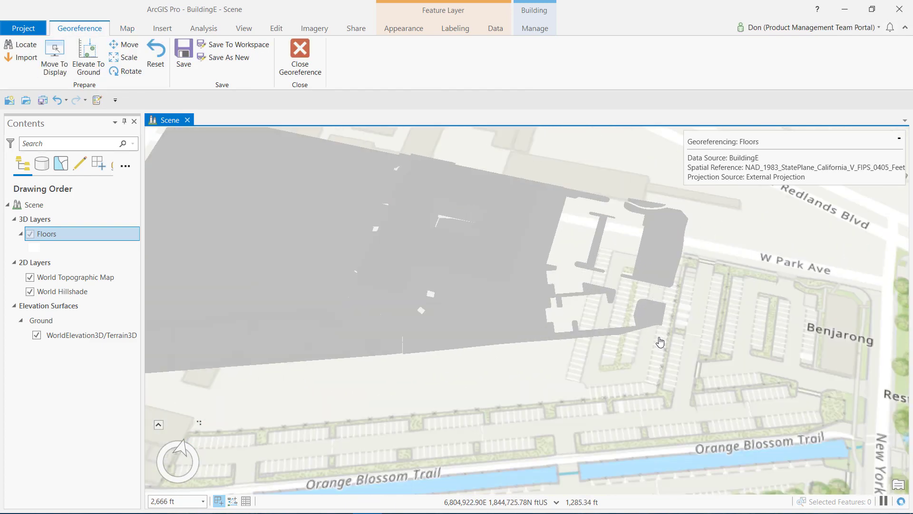
{"action": "scroll", "coordinate": [277, 165], "scroll_direction": "down", "scroll_amount": 2}
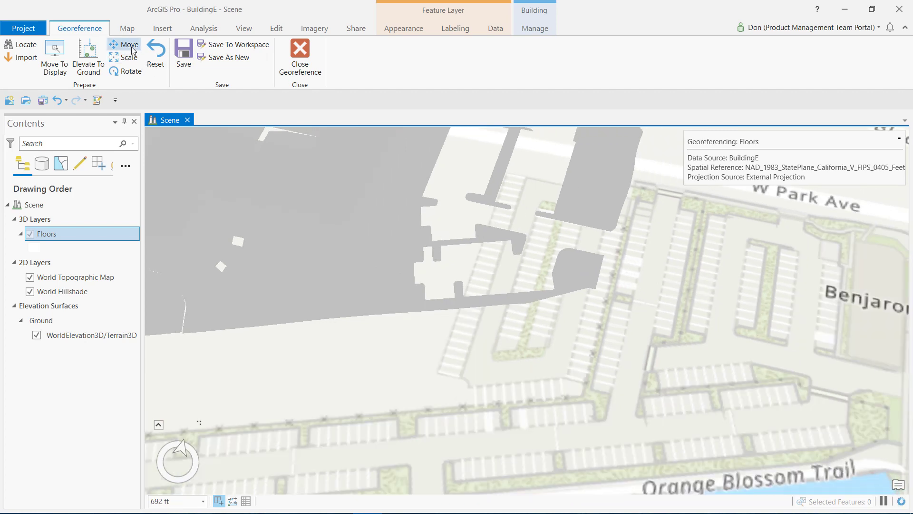
{"action": "left_click", "coordinate": [126, 45]}
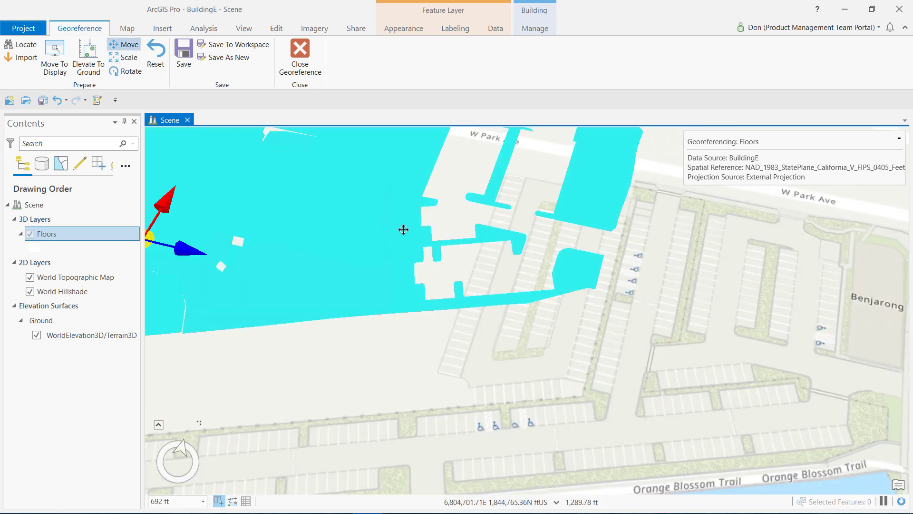
{"action": "left_click", "coordinate": [520, 253], "text": "ctrl"}
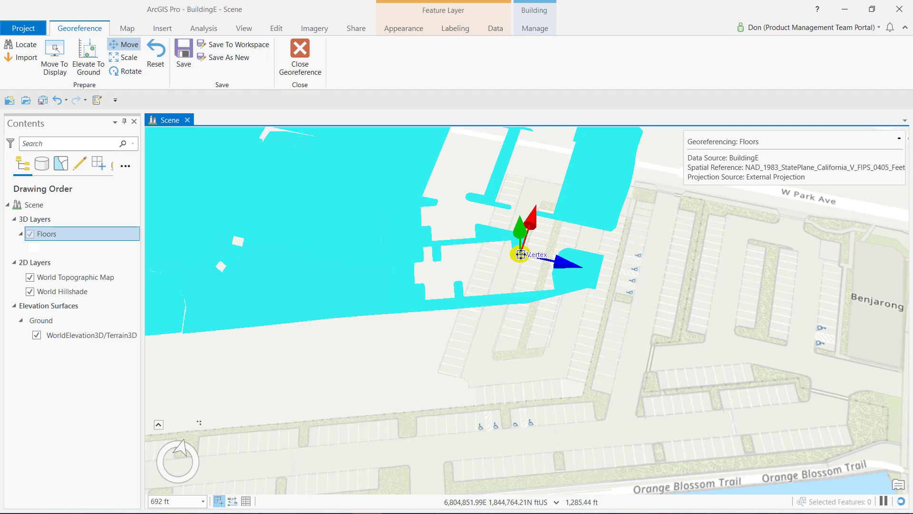
{"action": "mouse_move", "coordinate": [520, 253]}
{"action": "left_mouse_down"}
{"action": "mouse_move", "coordinate": [756, 395]}
{"action": "mouse_move", "coordinate": [806, 397]}
{"action": "left_mouse_up"}
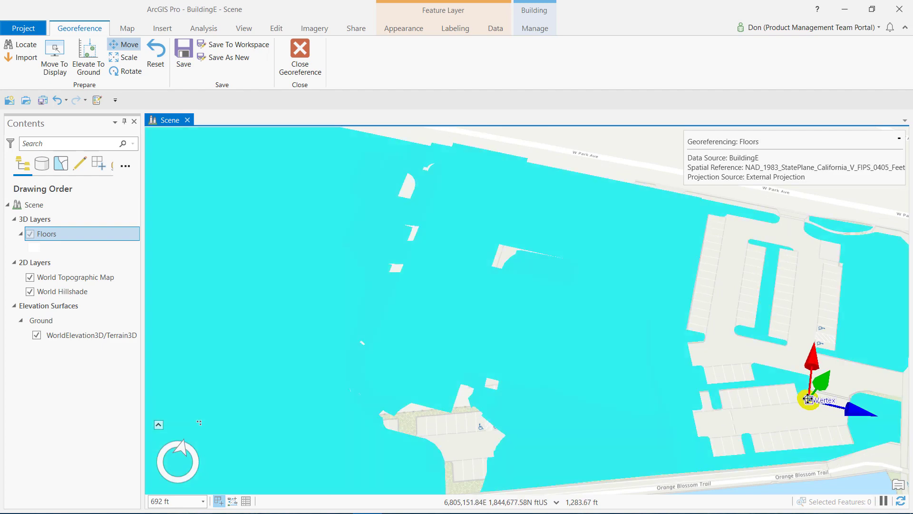
Elevate the Floors model to the ground and fine-tune its anchor vertex onto the basemap's parking-island corner
{"action": "mouse_move", "coordinate": [652, 334]}
{"action": "middle_mouse_down"}
{"action": "mouse_move", "coordinate": [623, 284]}
{"action": "mouse_move", "coordinate": [490, 248]}
{"action": "mouse_move", "coordinate": [477, 265]}
{"action": "middle_mouse_up"}
{"action": "scroll", "coordinate": [632, 412], "scroll_direction": "up", "scroll_amount": 2}
{"action": "scroll", "coordinate": [622, 409], "scroll_direction": "up", "scroll_amount": 2}
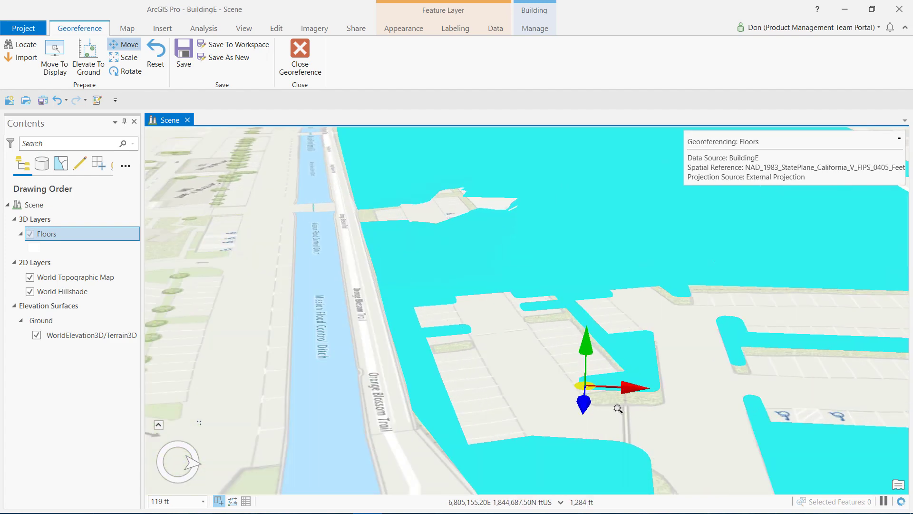
{"action": "scroll", "coordinate": [611, 405], "scroll_direction": "up", "scroll_amount": 3}
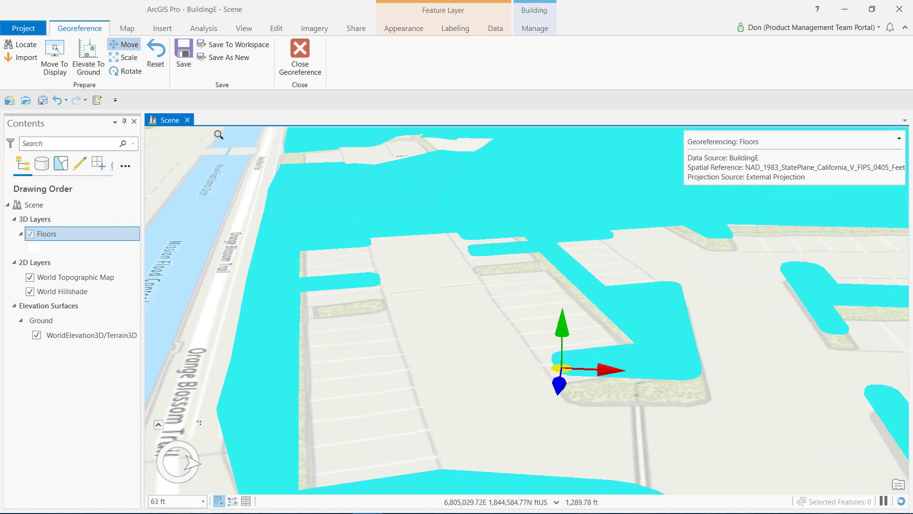
{"action": "left_click", "coordinate": [89, 58]}
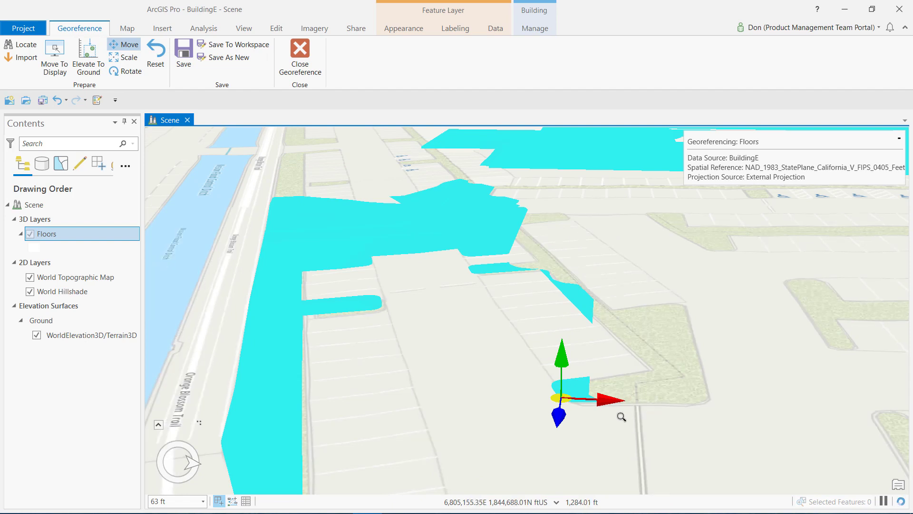
{"action": "scroll", "coordinate": [616, 419], "scroll_direction": "up", "scroll_amount": 2}
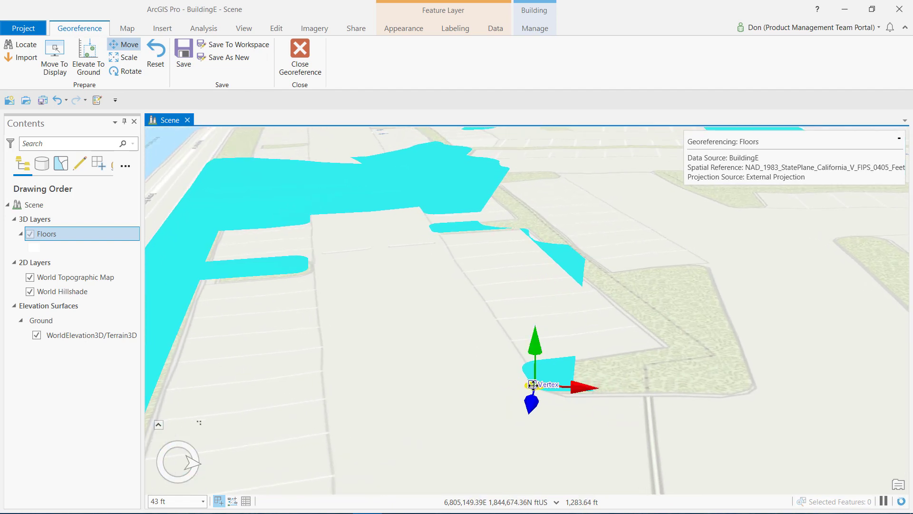
{"action": "left_click_drag", "start_coordinate": [533, 389], "coordinate": [545, 391]}
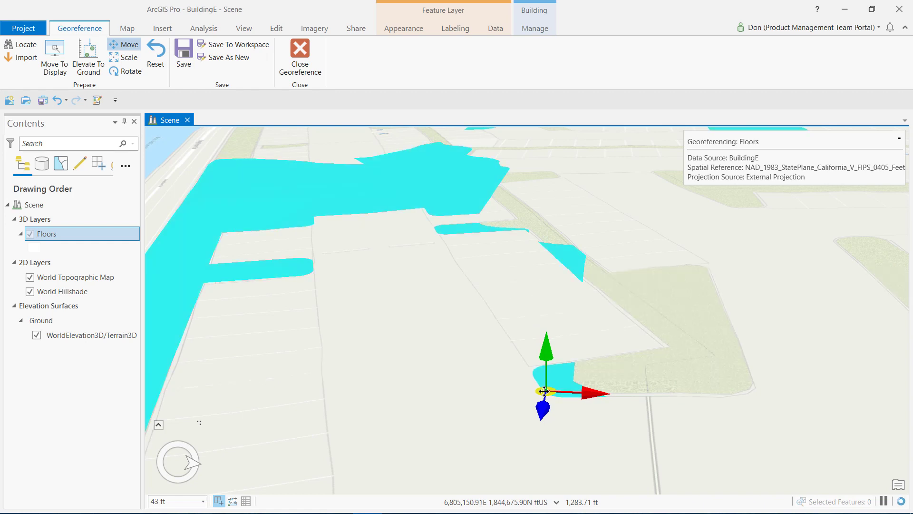
Save the georeferencing, overwriting the existing BuildingE.wld3 file, and close the georeferencing session
{"action": "left_click", "coordinate": [190, 53]}
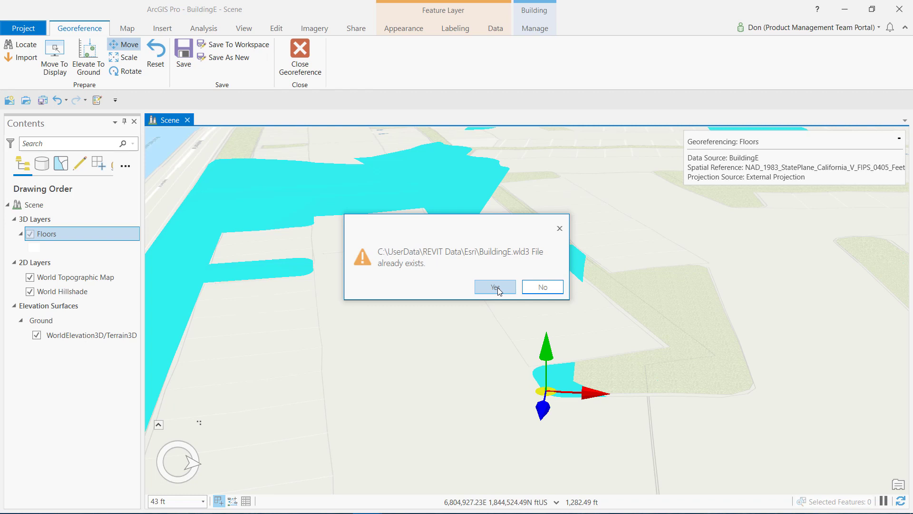
{"action": "left_click", "coordinate": [495, 287]}
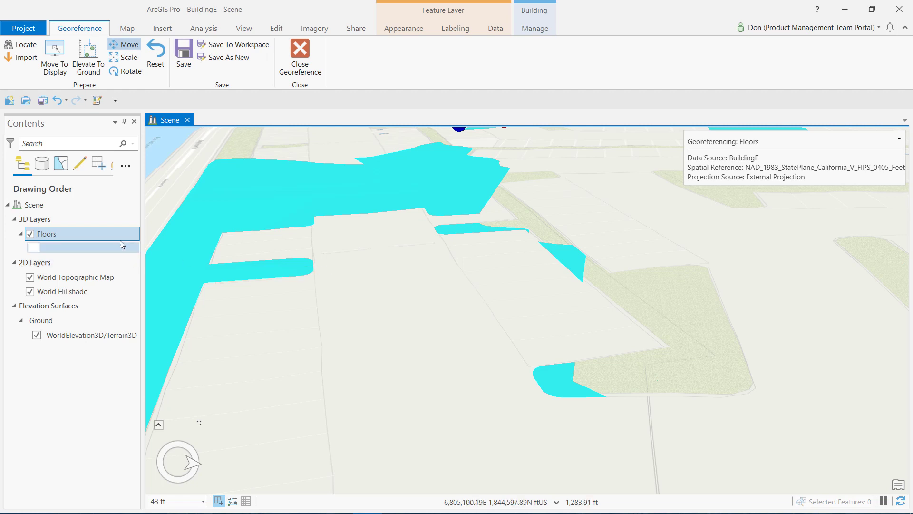
{"action": "left_click", "coordinate": [291, 53]}
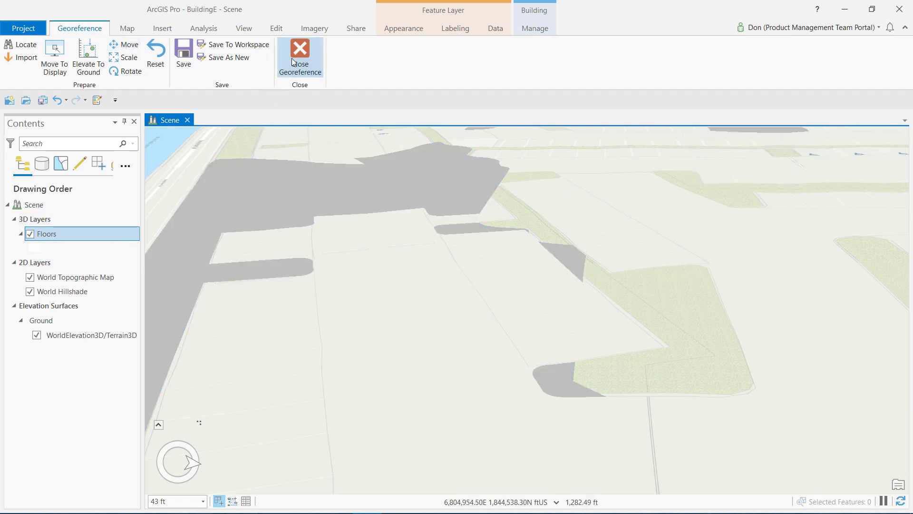
Hide the Floors layer and add the complete BuildingE.rvt workspace to the local scene
{"action": "left_click", "coordinate": [31, 234]}
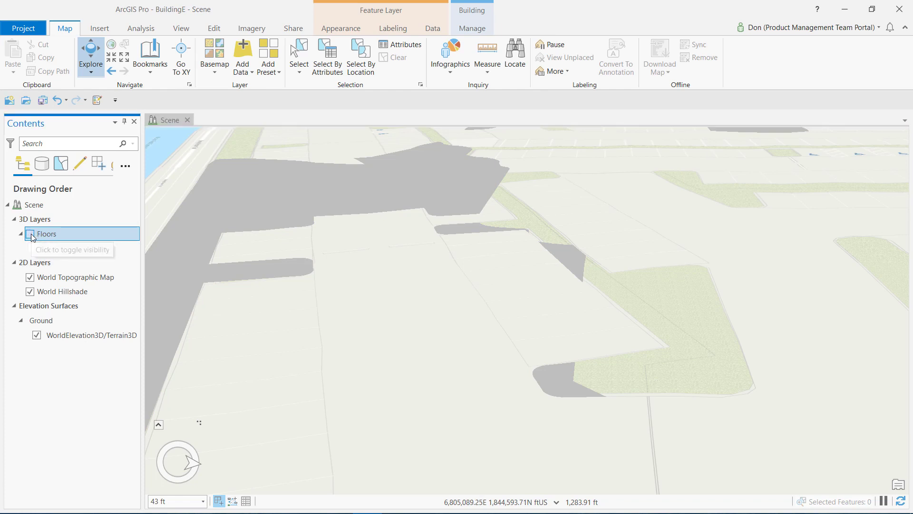
{"action": "left_click", "coordinate": [242, 48]}
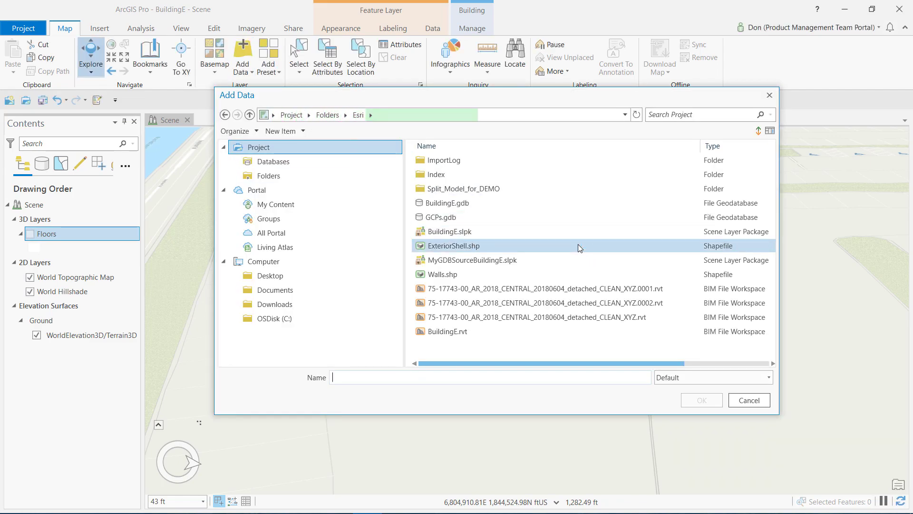
{"action": "left_click", "coordinate": [466, 328]}
{"action": "left_click", "coordinate": [720, 401]}
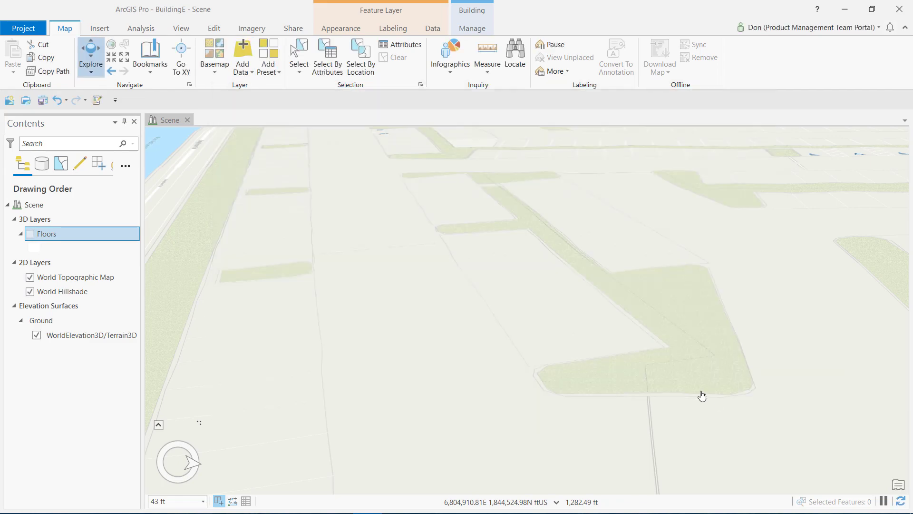
{"action": "middle_click_drag", "start_coordinate": [550, 345], "coordinate": [519, 319]}
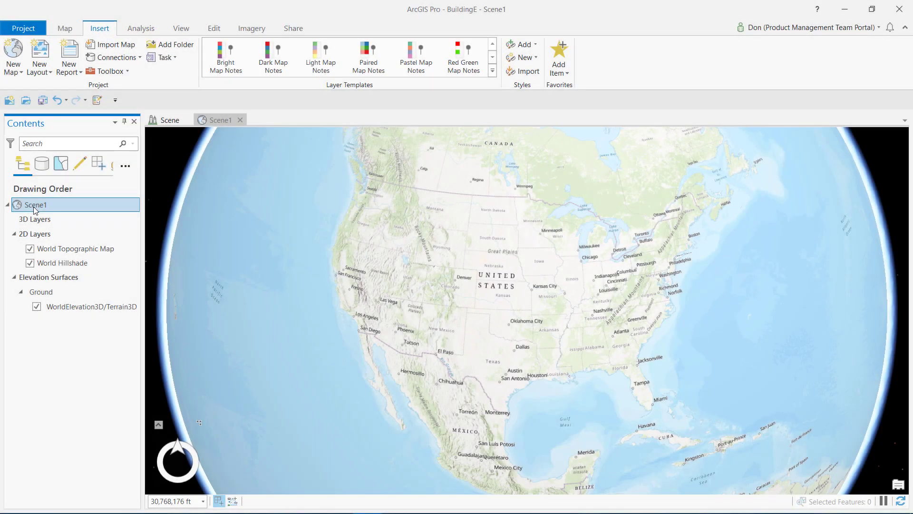
Check the XY coordinate system of the global scene Scene1 in its properties
{"action": "right_click", "coordinate": [34, 210]}
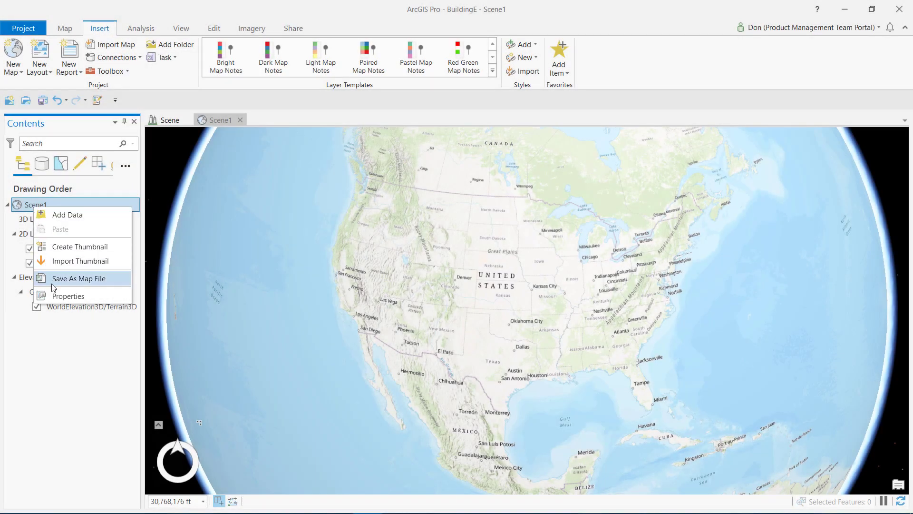
{"action": "left_click", "coordinate": [59, 296]}
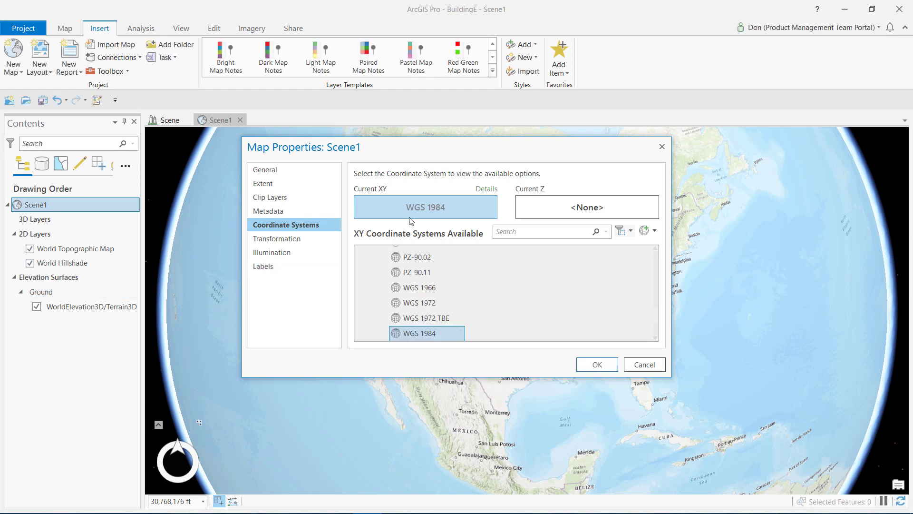
{"action": "left_click", "coordinate": [597, 364]}
Add BuildingE.rvt to the global scene Scene1 and inspect the building's placement on the campus
{"action": "left_click", "coordinate": [65, 29]}
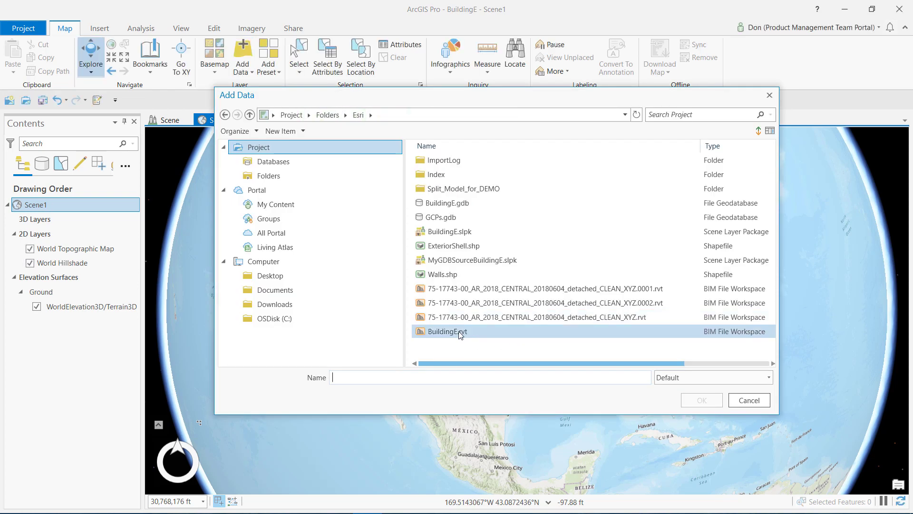
{"action": "left_click", "coordinate": [460, 334]}
{"action": "left_click", "coordinate": [701, 400]}
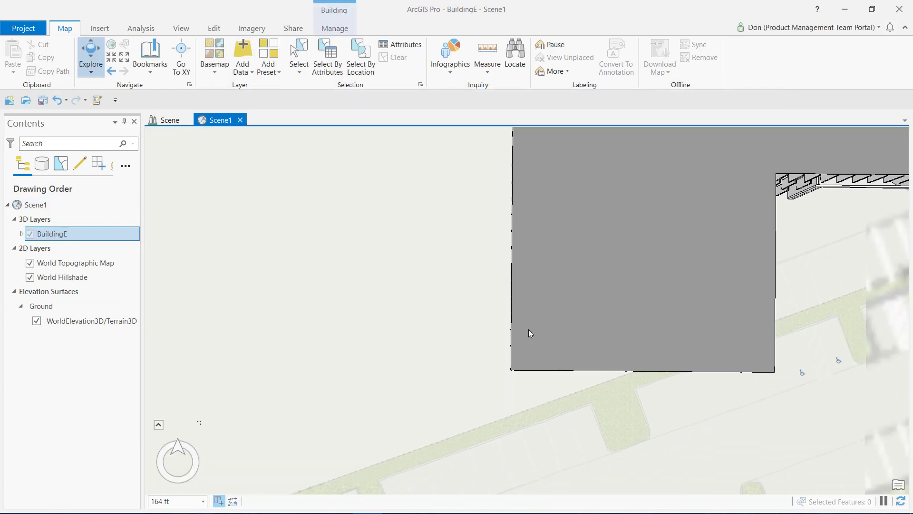
{"action": "scroll", "coordinate": [531, 333], "scroll_direction": "down", "scroll_amount": 5}
{"action": "middle_click_drag", "start_coordinate": [531, 332], "coordinate": [531, 231]}
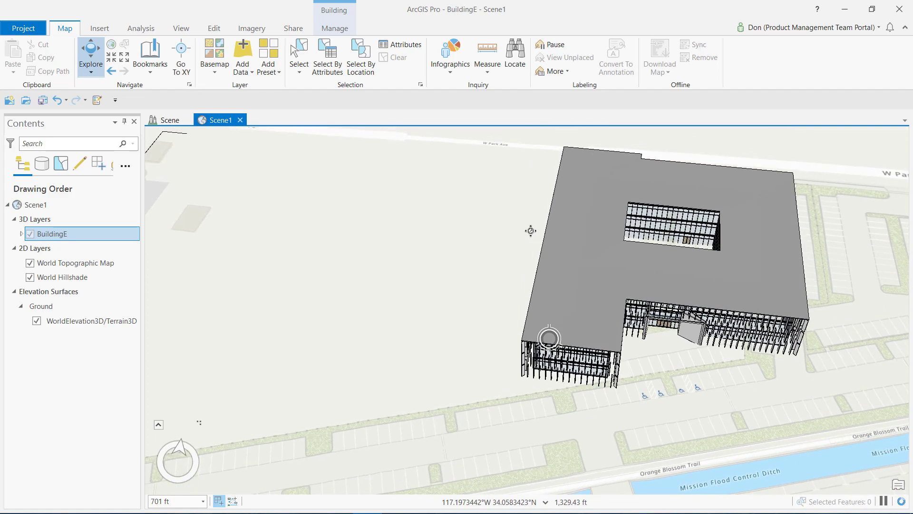
{"action": "middle_click_drag", "start_coordinate": [598, 306], "coordinate": [593, 253]}
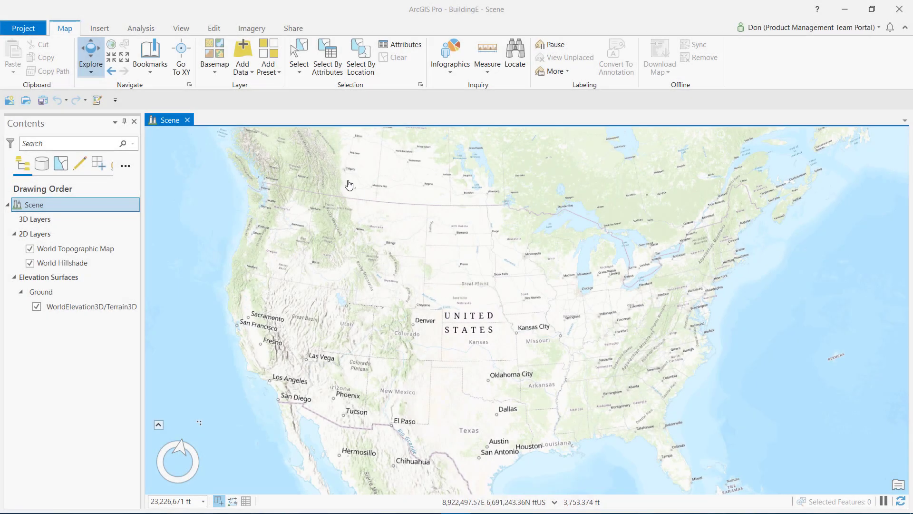
Add the LocationPoints feature class from BuildingE.rvt's Architectural dataset to the local scene and start georeferencing it
{"action": "left_click", "coordinate": [243, 52]}
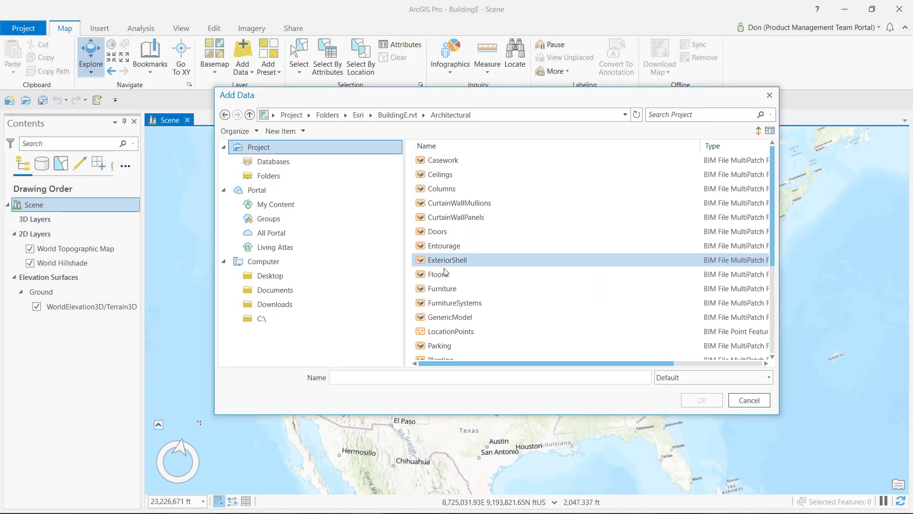
{"action": "left_click", "coordinate": [447, 331]}
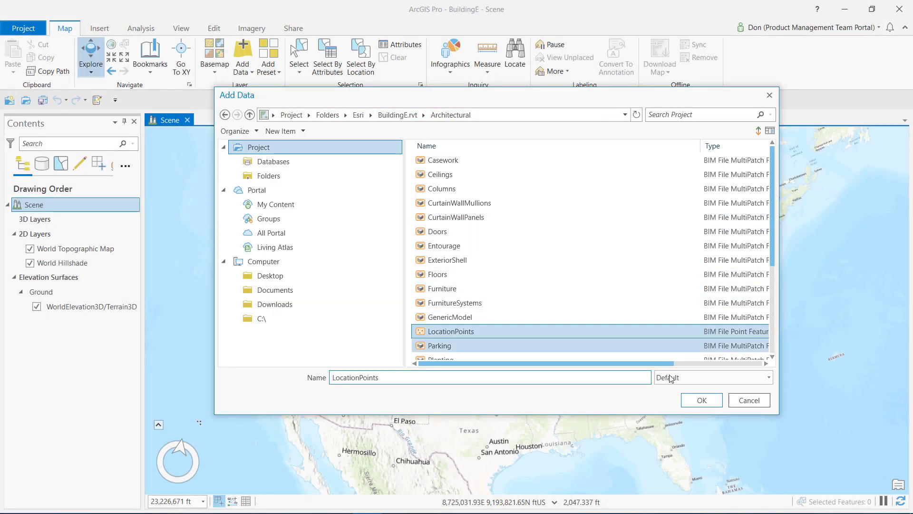
{"action": "left_click", "coordinate": [702, 401]}
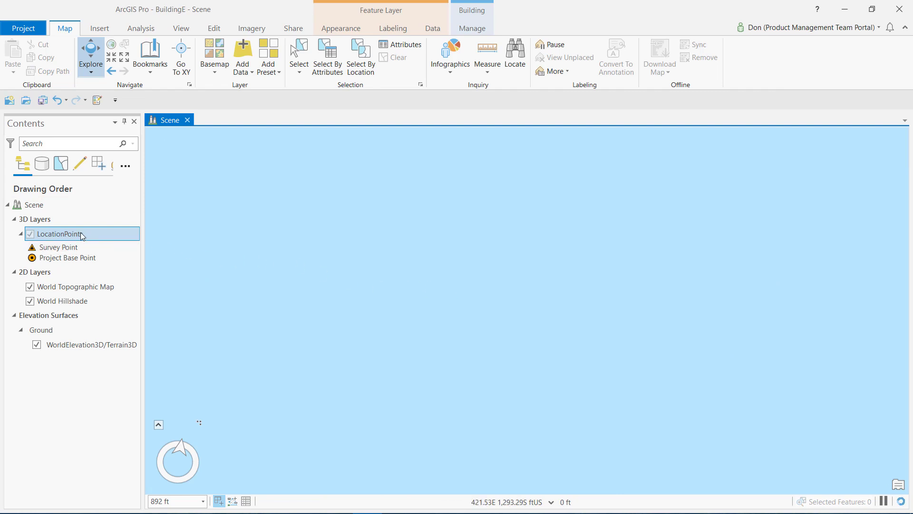
{"action": "left_click", "coordinate": [478, 28]}
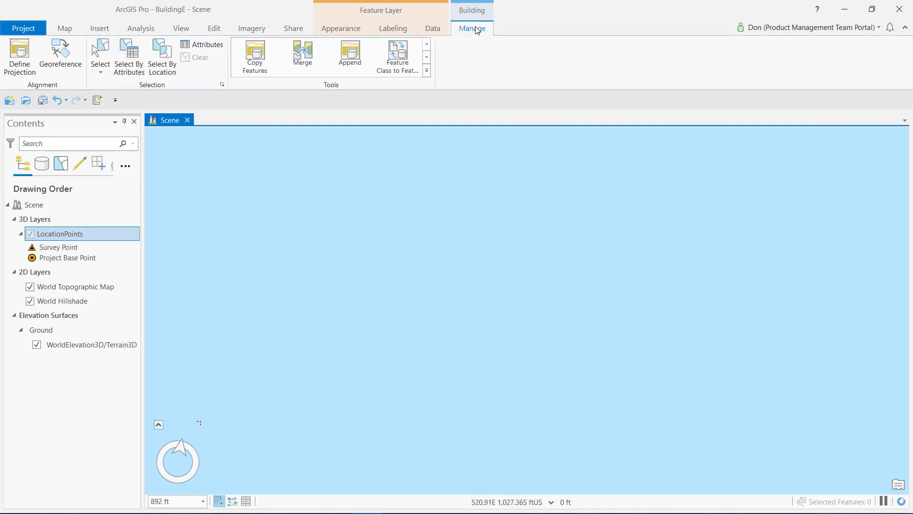
{"action": "left_click", "coordinate": [61, 56]}
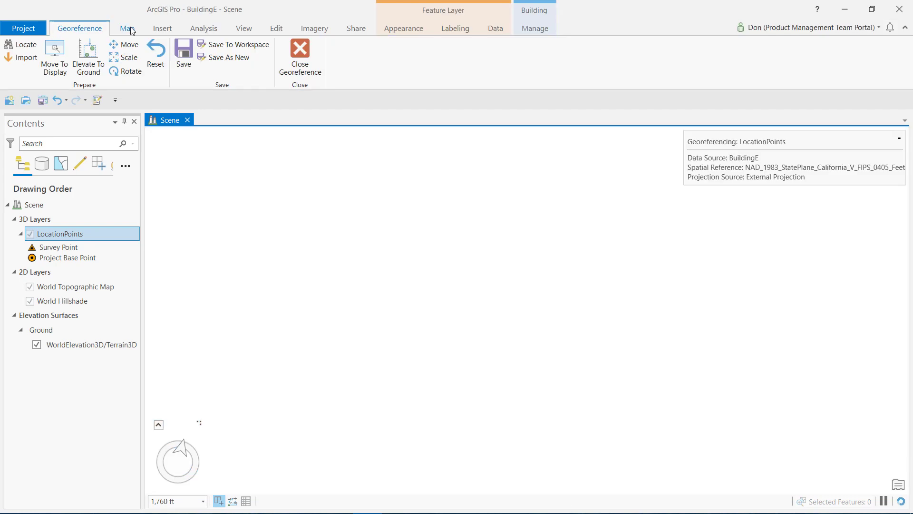
Add the VerticallyTransformed ground control points from GCPs.gdb to the scene and zoom to that layer
{"action": "left_click", "coordinate": [128, 28]}
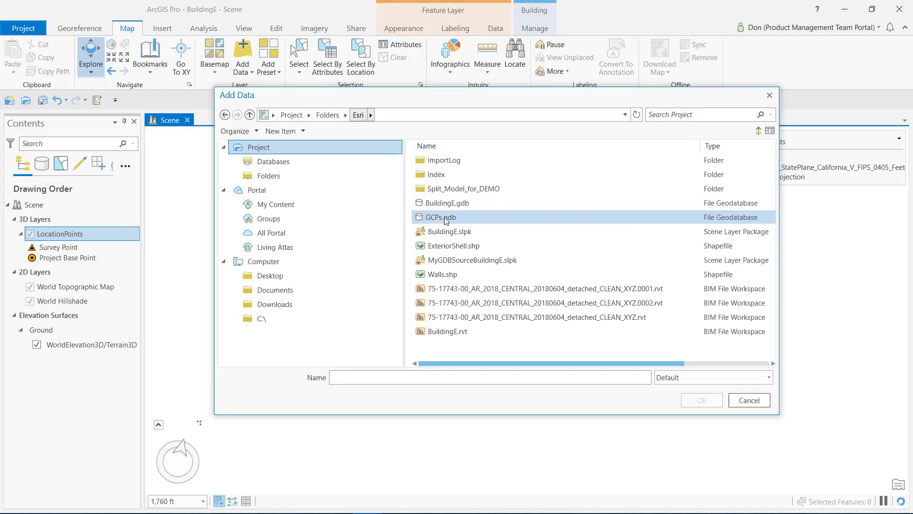
{"action": "left_click", "coordinate": [443, 204]}
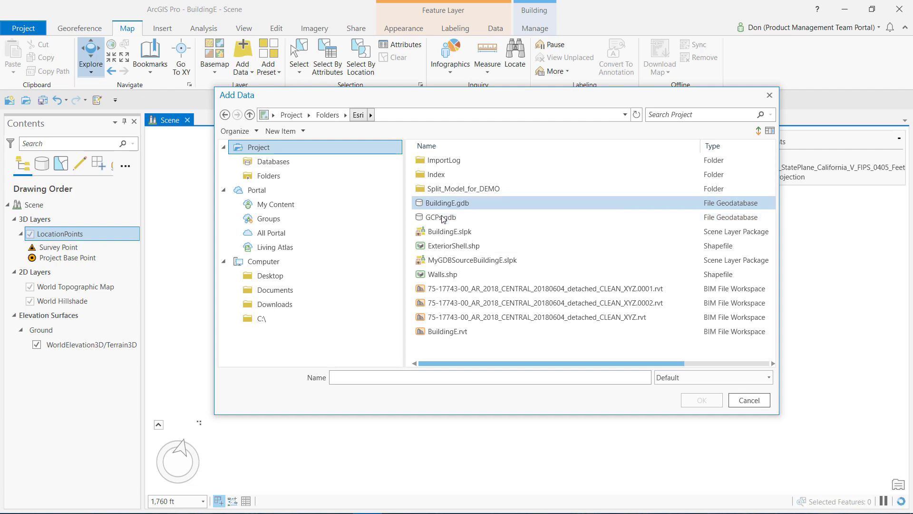
{"action": "double_click", "coordinate": [442, 217]}
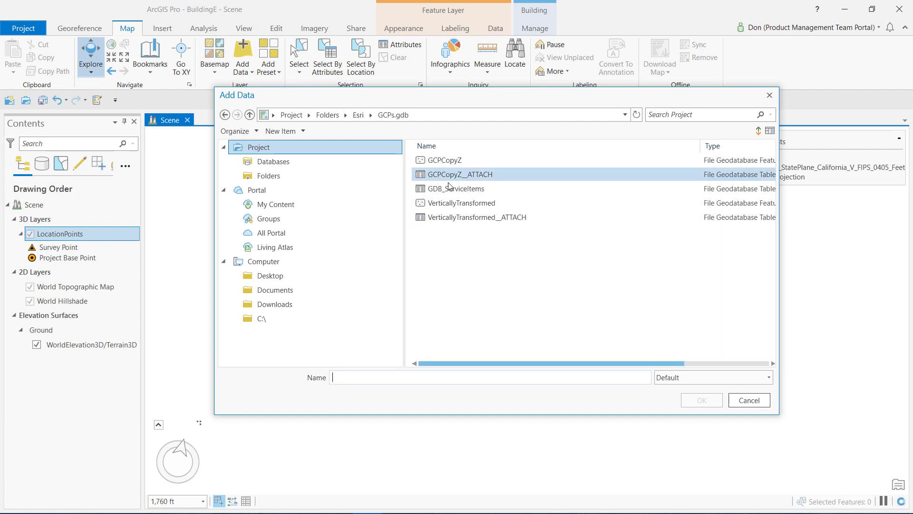
{"action": "left_click", "coordinate": [450, 204]}
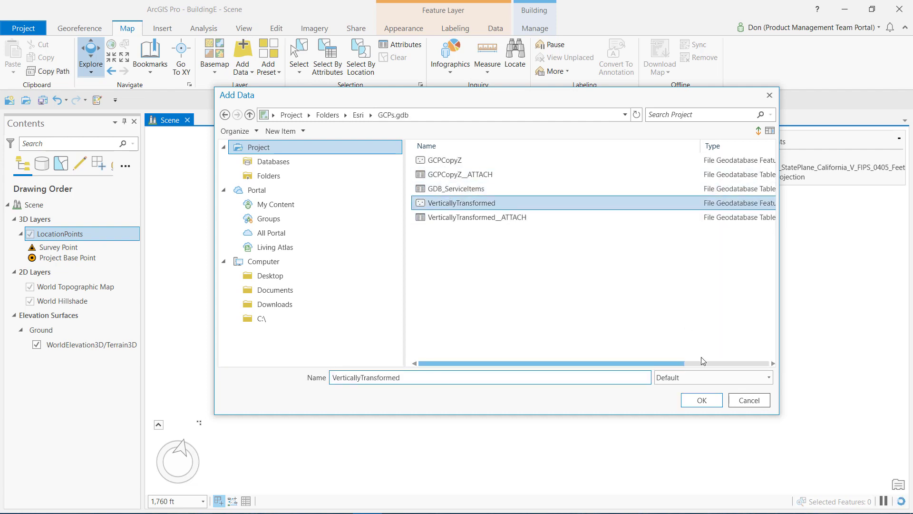
{"action": "left_click", "coordinate": [702, 401]}
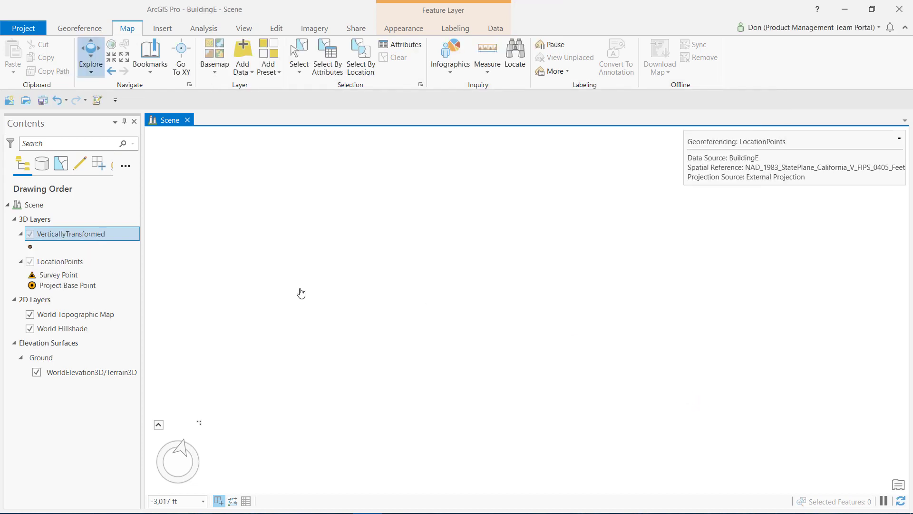
{"action": "right_click", "coordinate": [112, 238]}
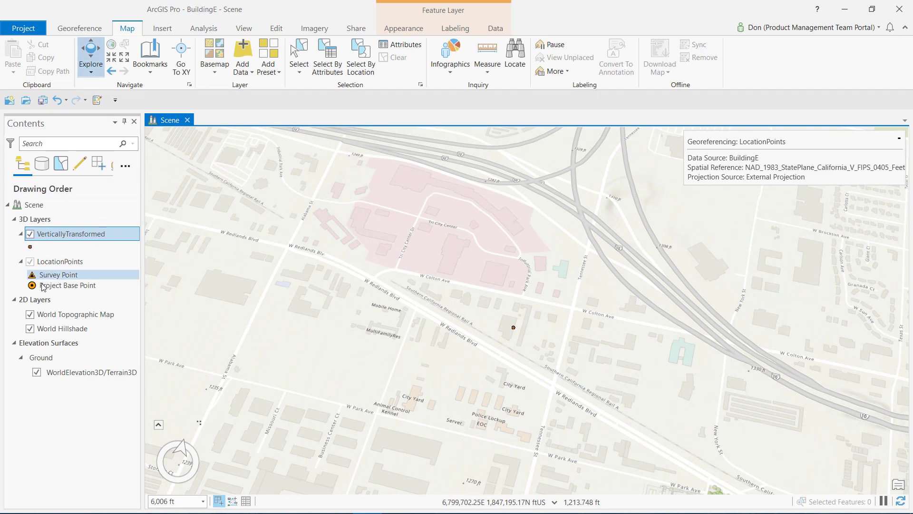
Move the LocationPoints layer to the current display and bring both it and the ground control point into view
{"action": "left_click", "coordinate": [53, 262]}
{"action": "left_click", "coordinate": [81, 29]}
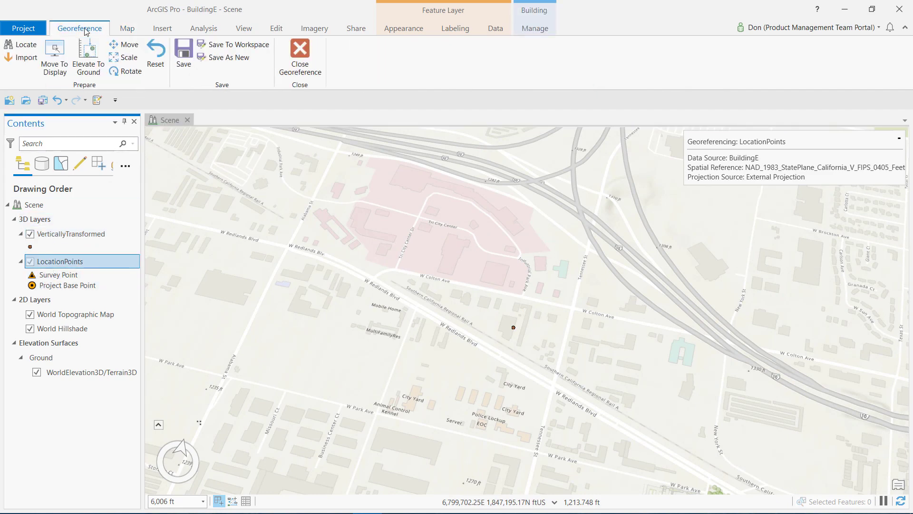
{"action": "left_click", "coordinate": [56, 51]}
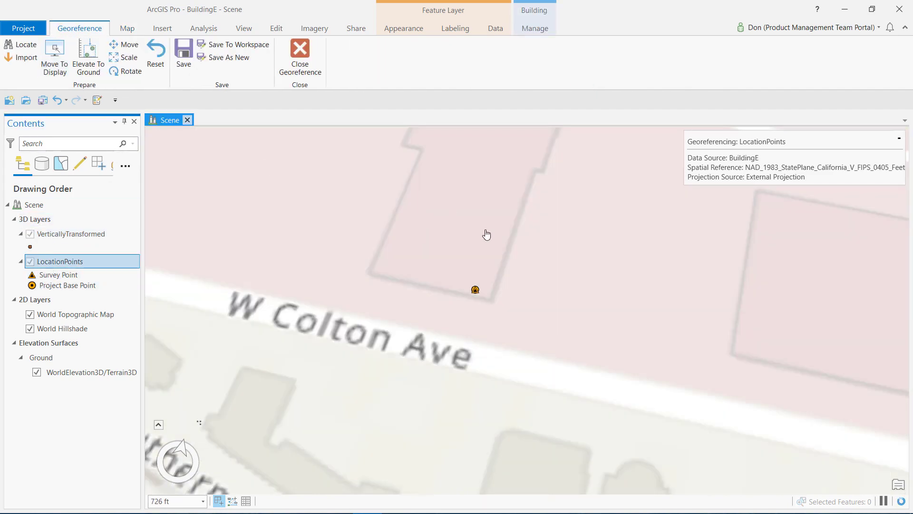
{"action": "scroll", "coordinate": [540, 265], "scroll_direction": "down", "scroll_amount": 5}
{"action": "scroll", "coordinate": [564, 260], "scroll_direction": "down", "scroll_amount": 3}
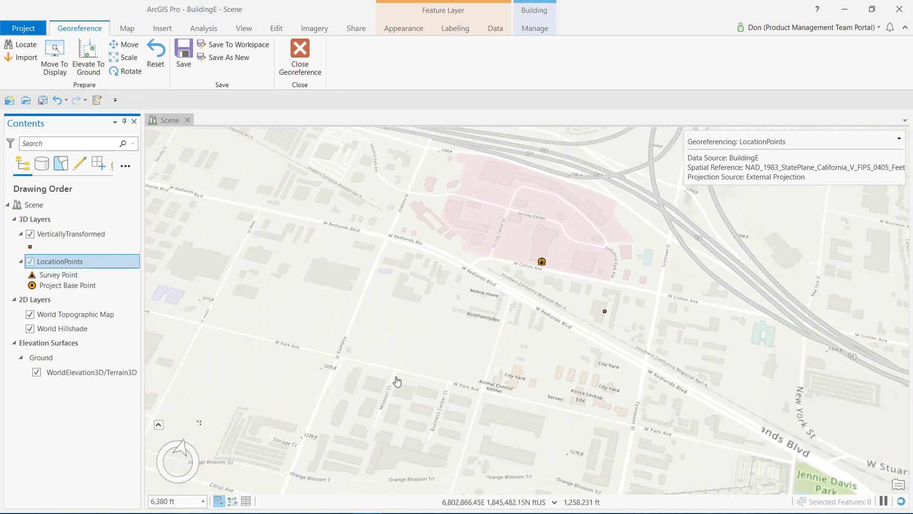
Move LocationPoints by its base point, snapping it to the VerticallyTransformed control point, then save and close the georeferencing
{"action": "mouse_move", "coordinate": [218, 502]}
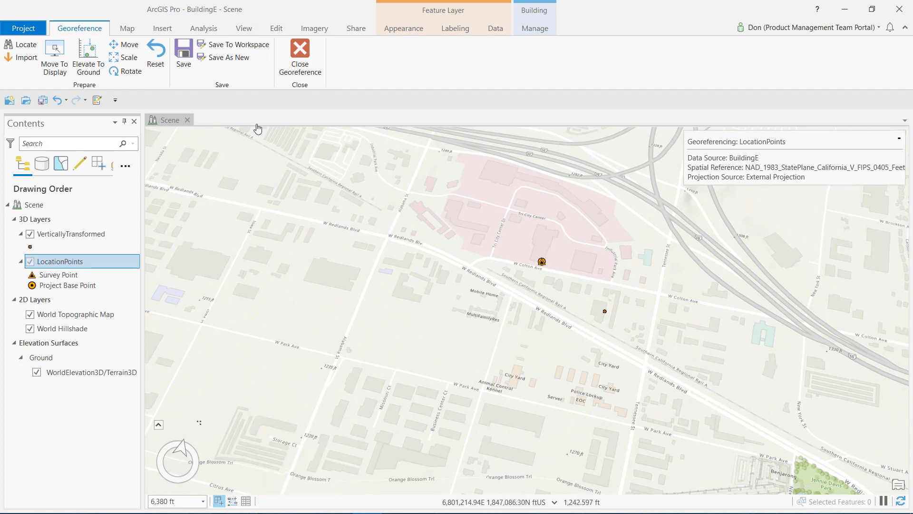
{"action": "left_click", "coordinate": [126, 45]}
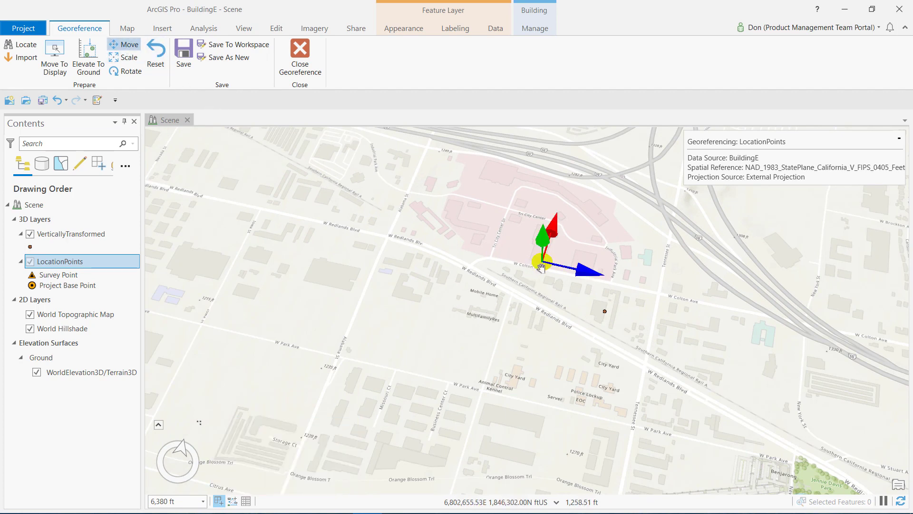
{"action": "left_click_drag", "start_coordinate": [541, 262], "coordinate": [603, 311]}
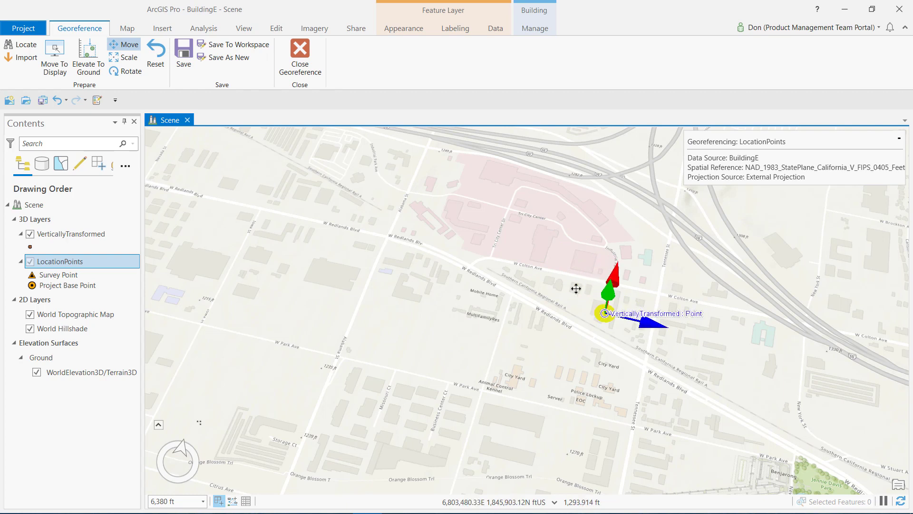
{"action": "left_click", "coordinate": [190, 52]}
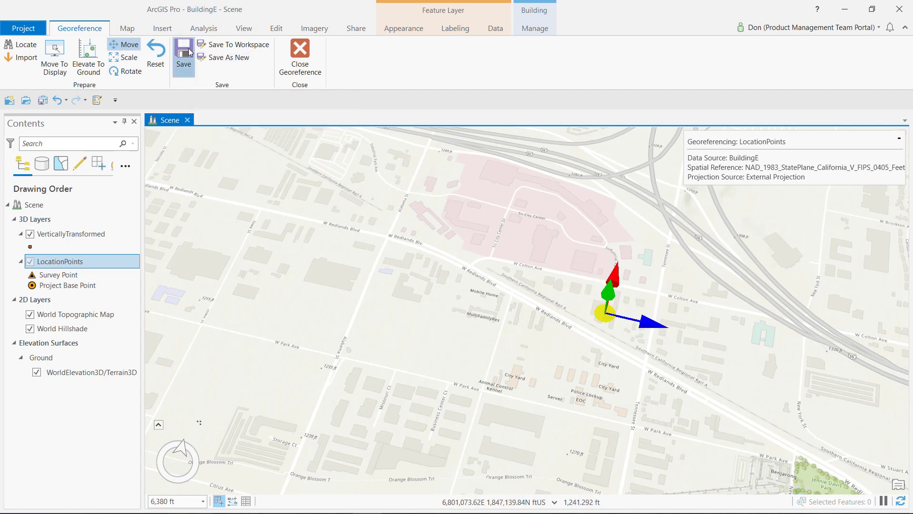
{"action": "left_click", "coordinate": [495, 286]}
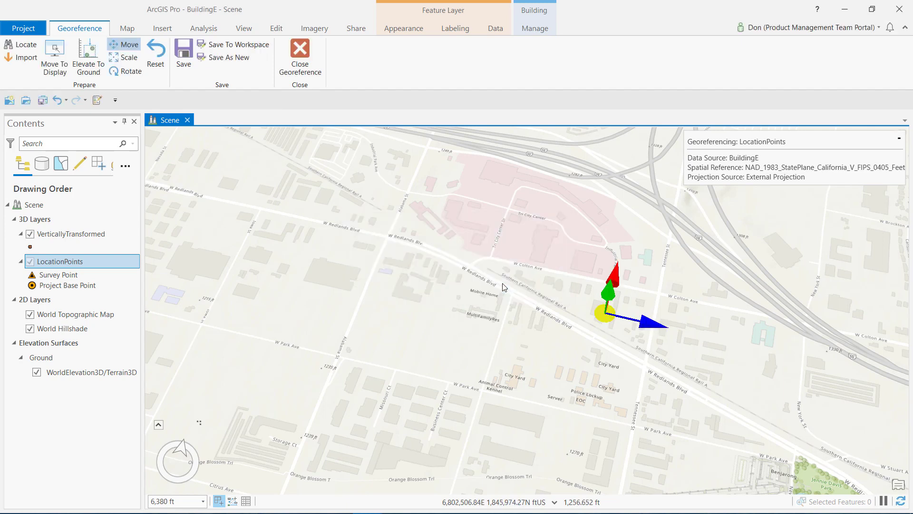
{"action": "left_click", "coordinate": [296, 69]}
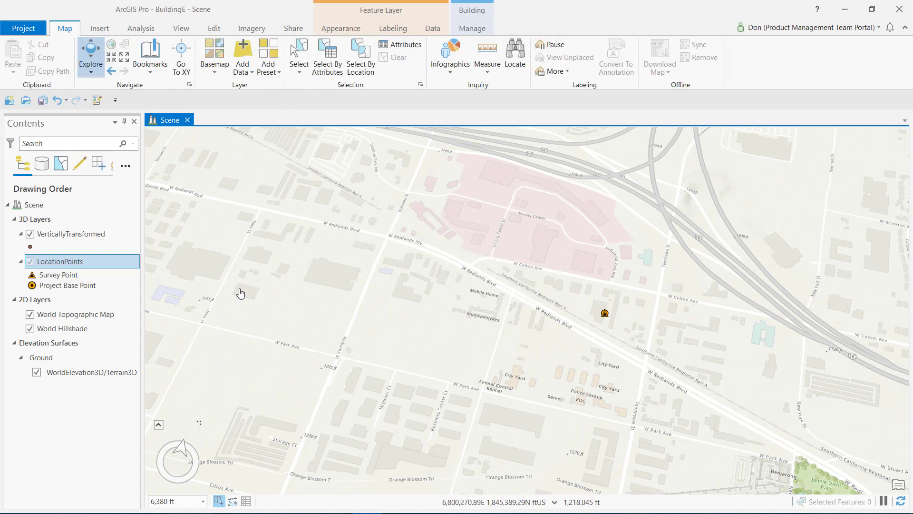
Hide the LocationPoints layer and add the complete BuildingE.rvt workspace to the scene
{"action": "left_click", "coordinate": [30, 261]}
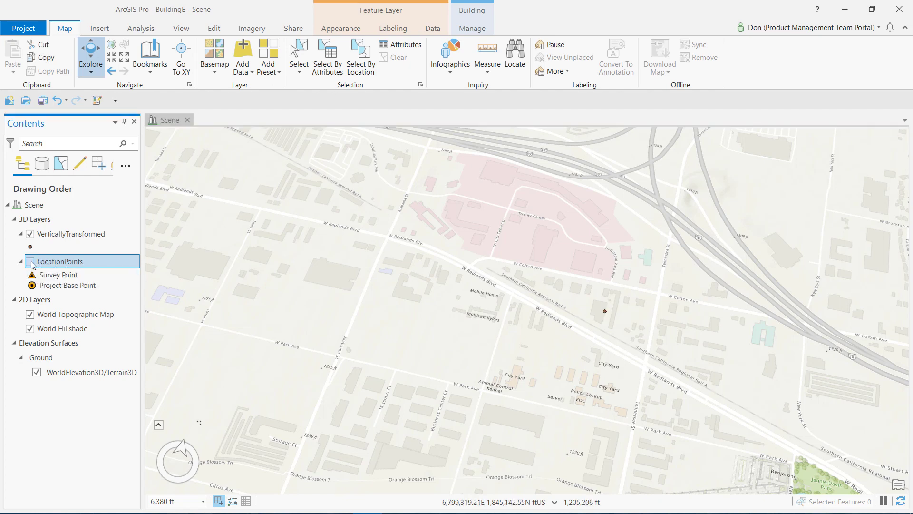
{"action": "left_click", "coordinate": [243, 53]}
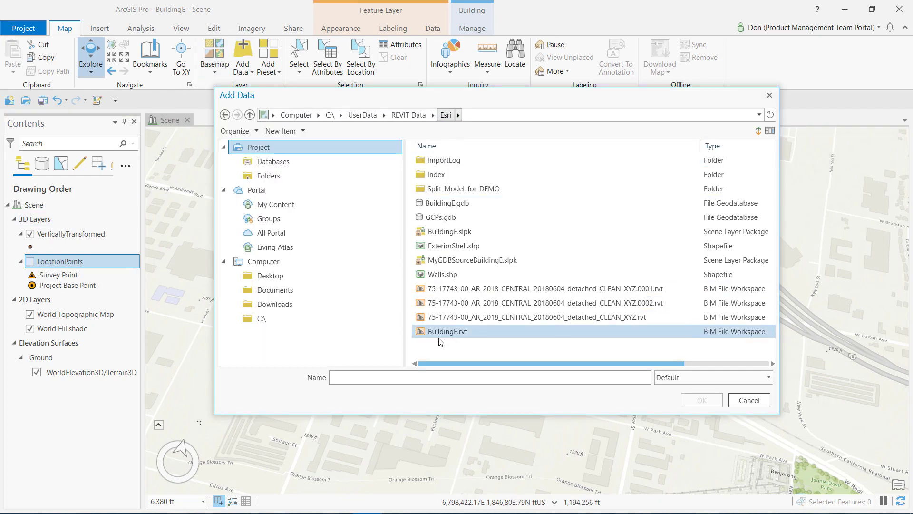
{"action": "left_click", "coordinate": [490, 332]}
{"action": "double_click", "coordinate": [495, 332]}
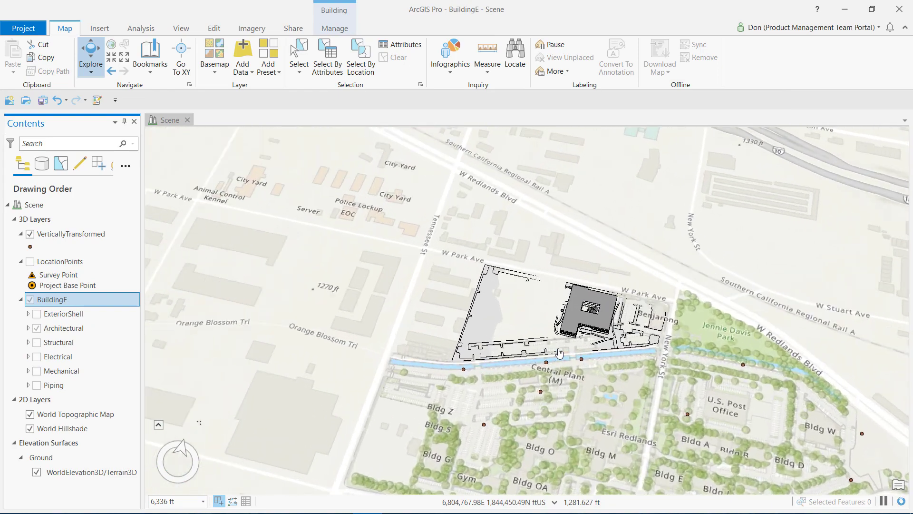